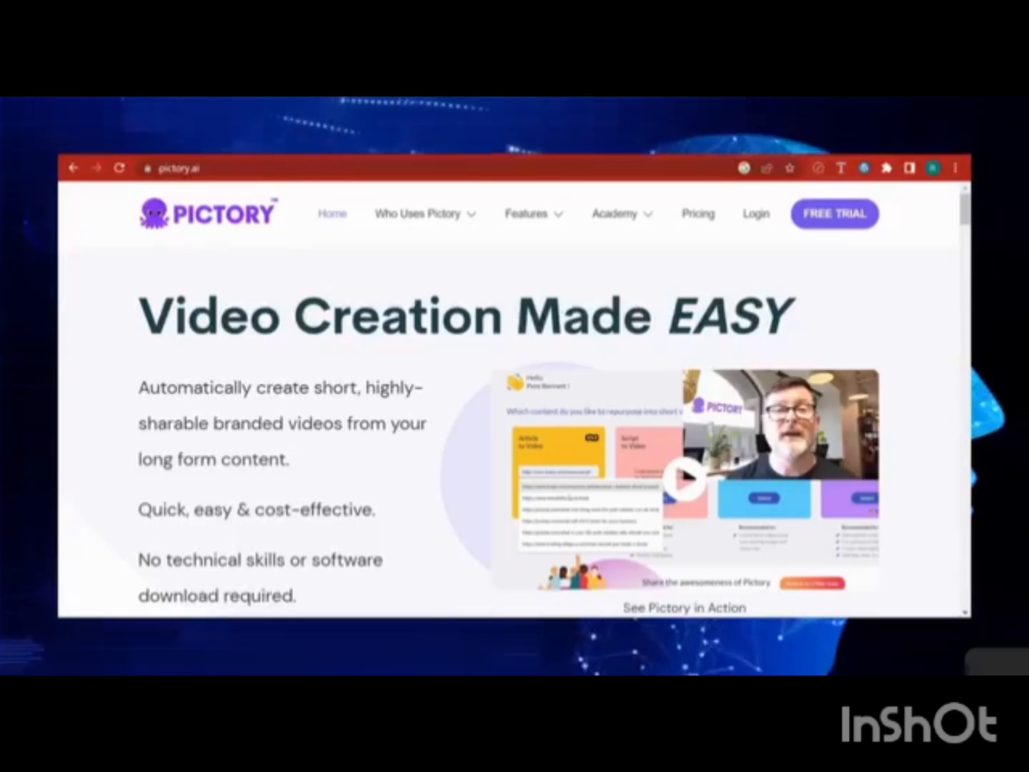
- Log in to Pictory, and switch to ChatGPT to start a new chat
left_click(758, 215)
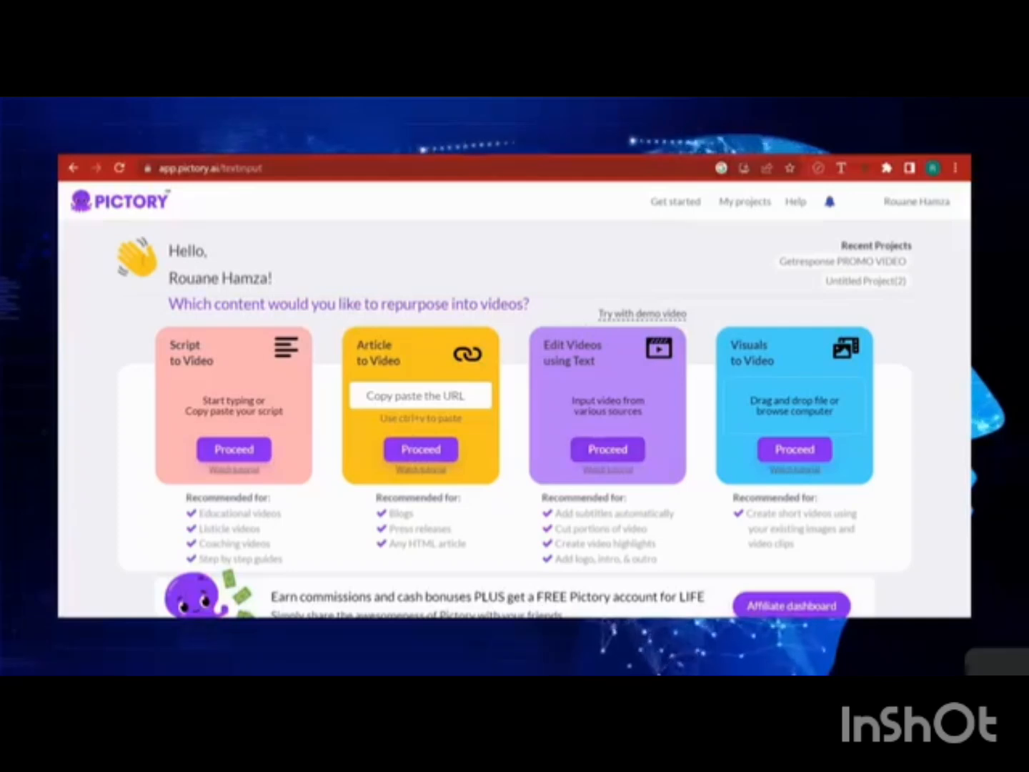
left_click(707, 156)
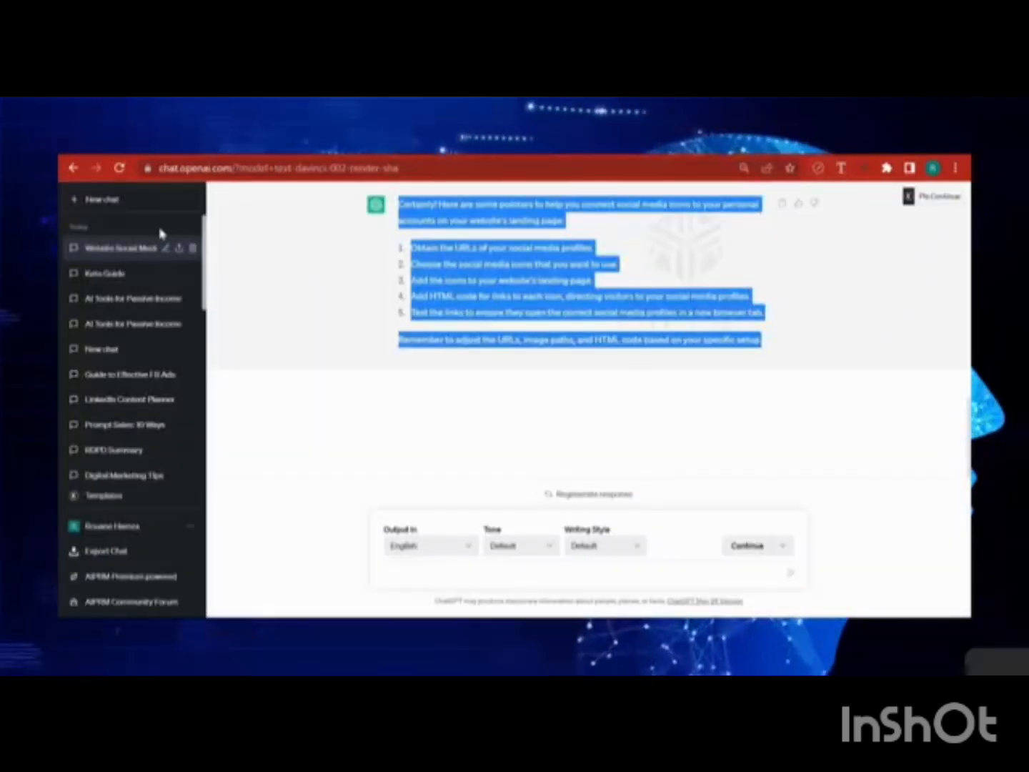
key("alt+Tab")
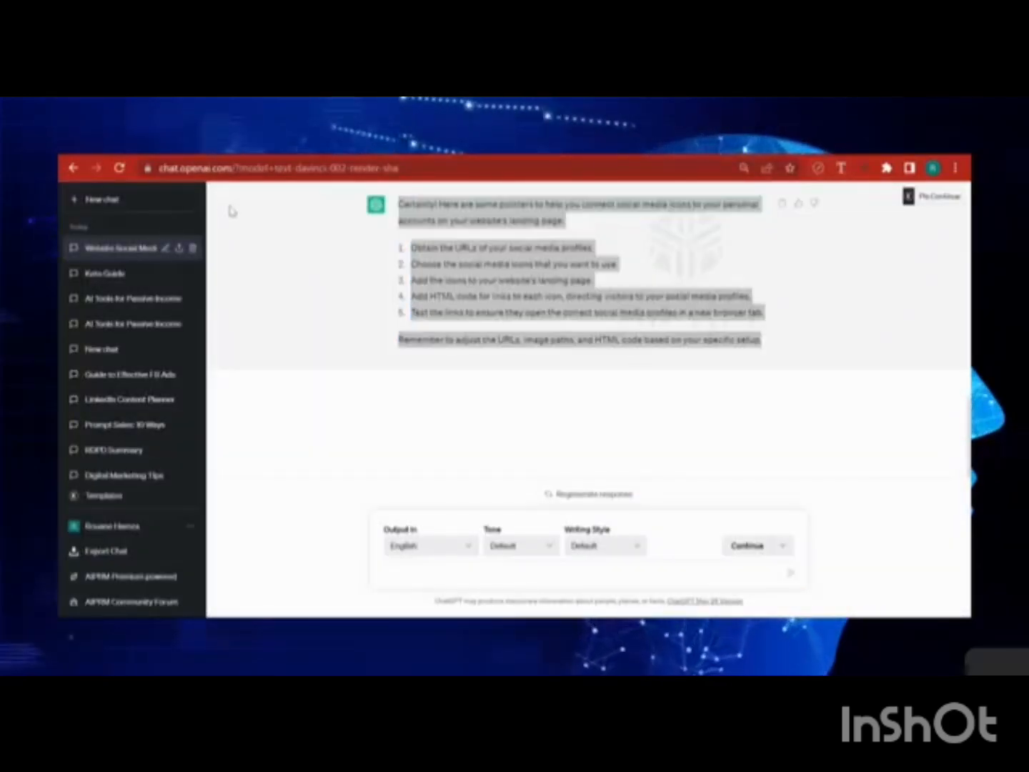
left_click(131, 201)
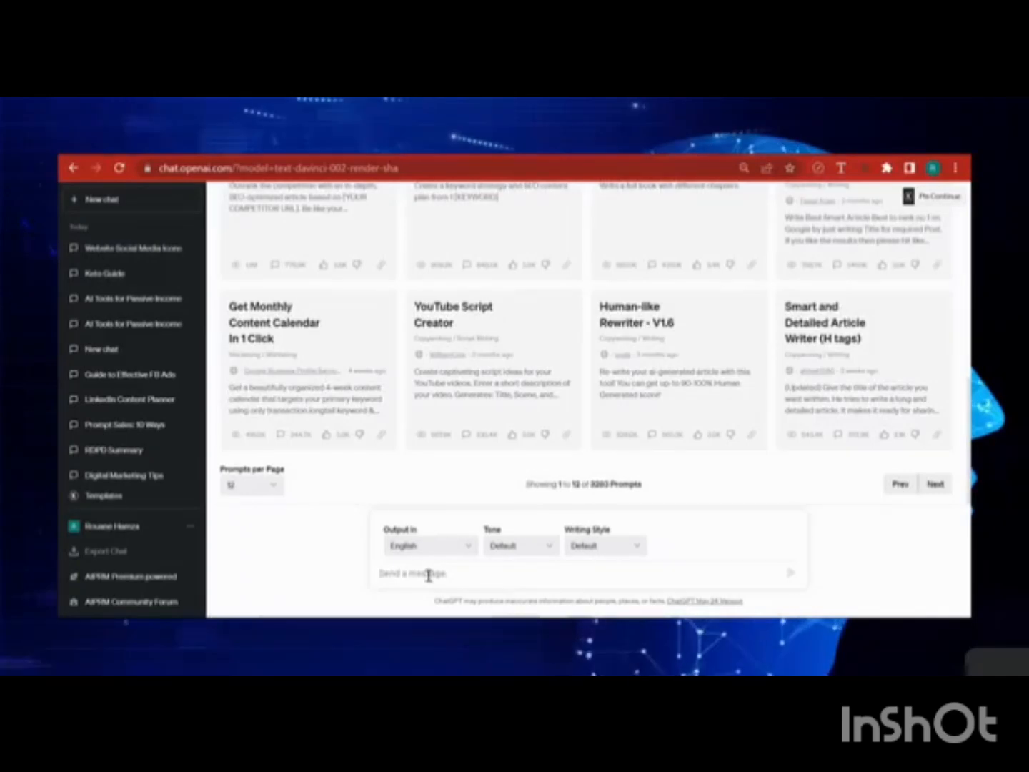
- Send the prompt "I want you to use the PAS copywriting framework, to create a sales script for hostinger, and make it extremely short."
scroll(705, 397, "up", 6)
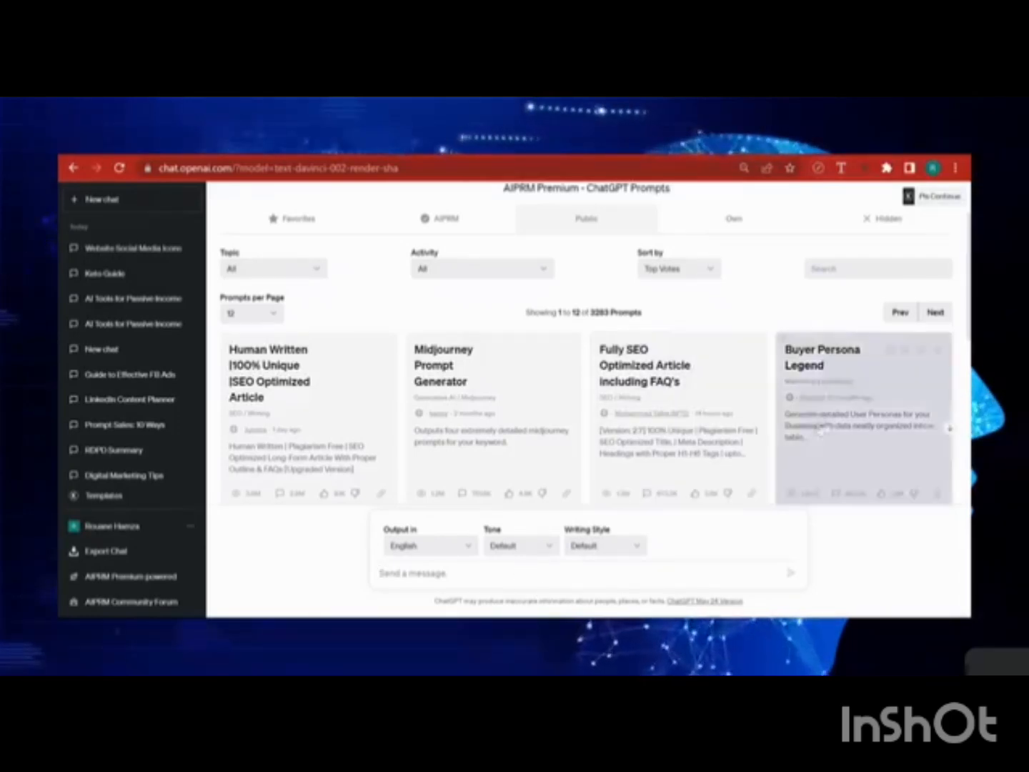
scroll(932, 223, "up", 2)
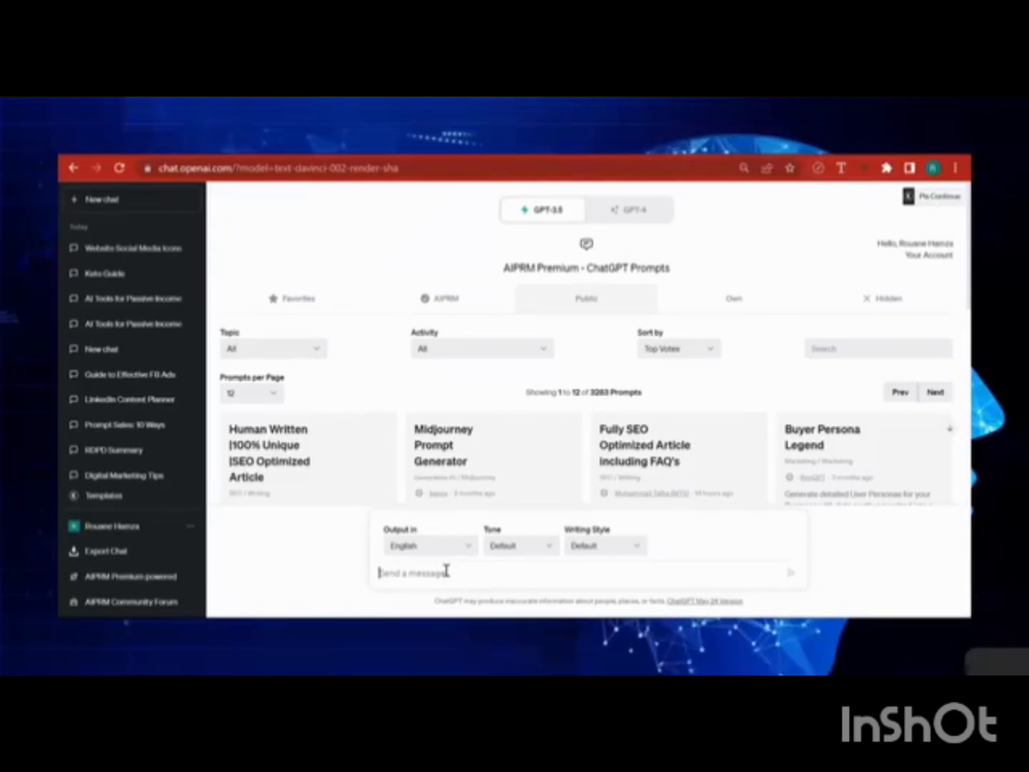
type("I w")
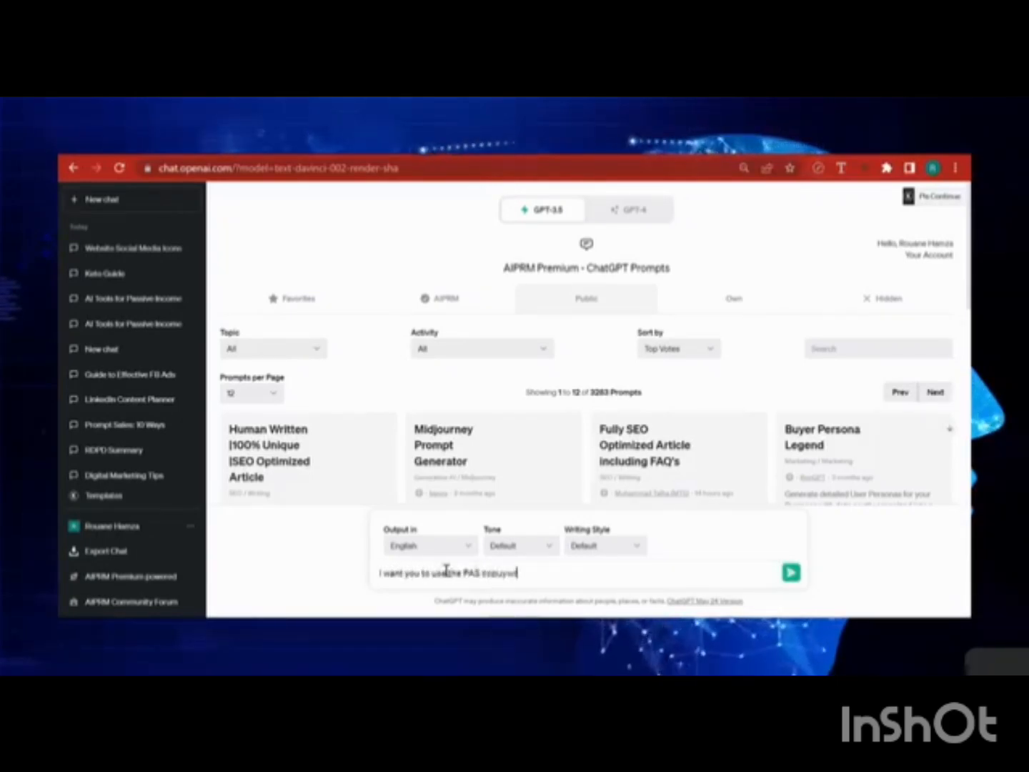
type("ant you to use the PAS copywri")
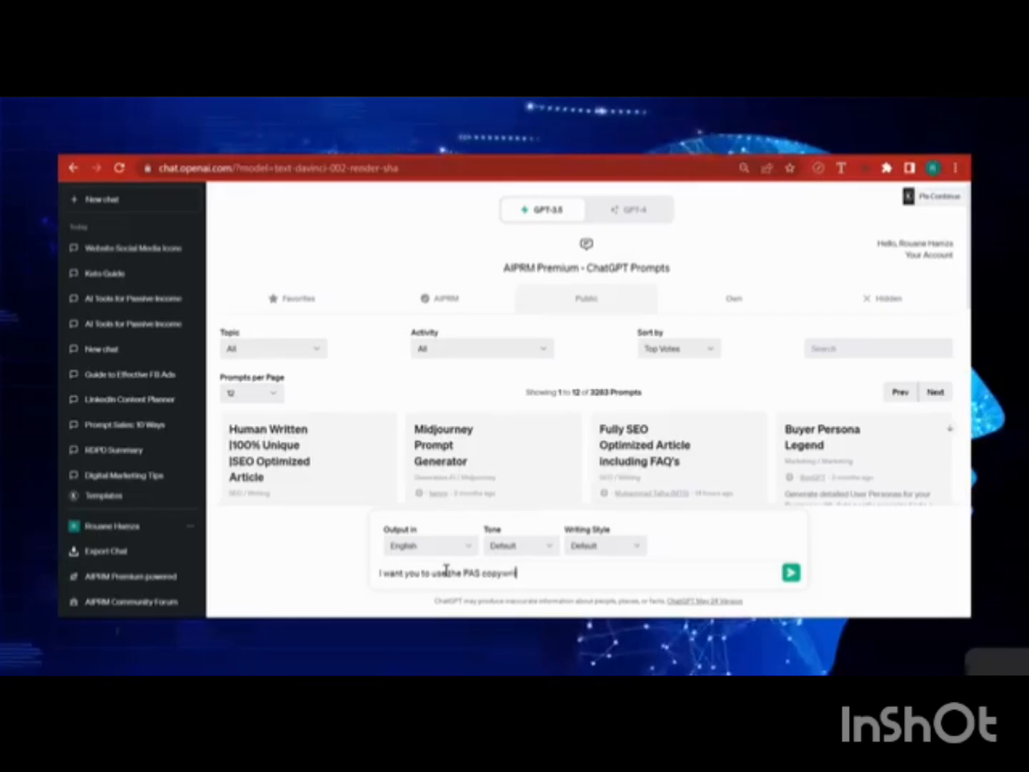
type("ting framewor")
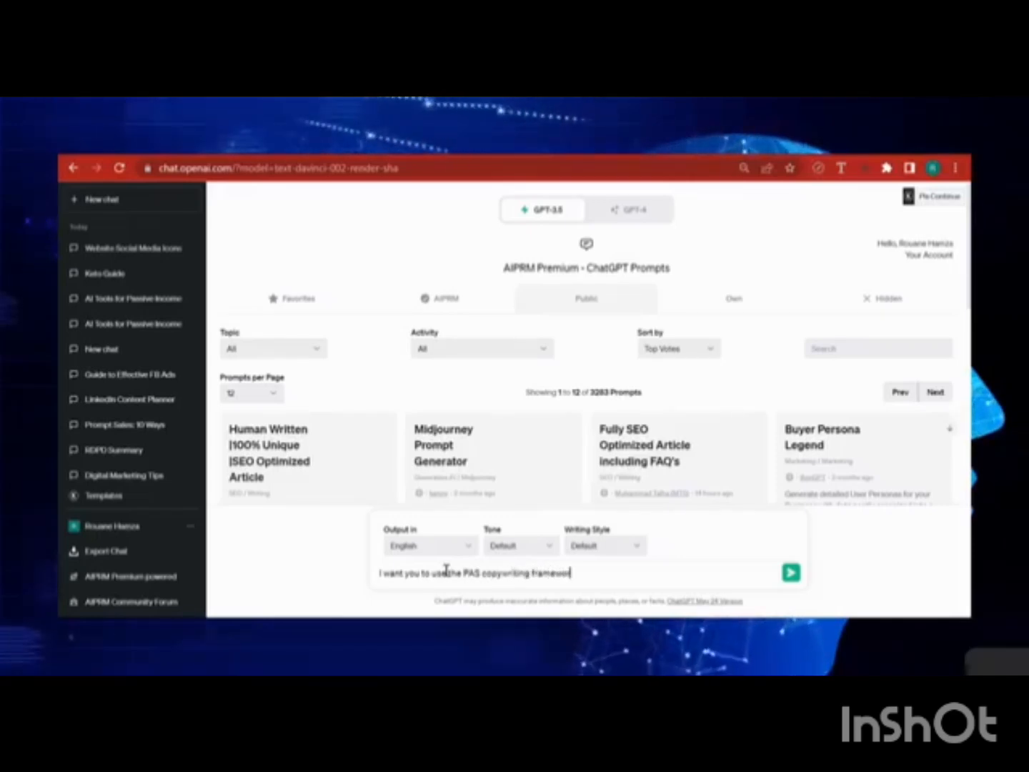
type("k, to create a")
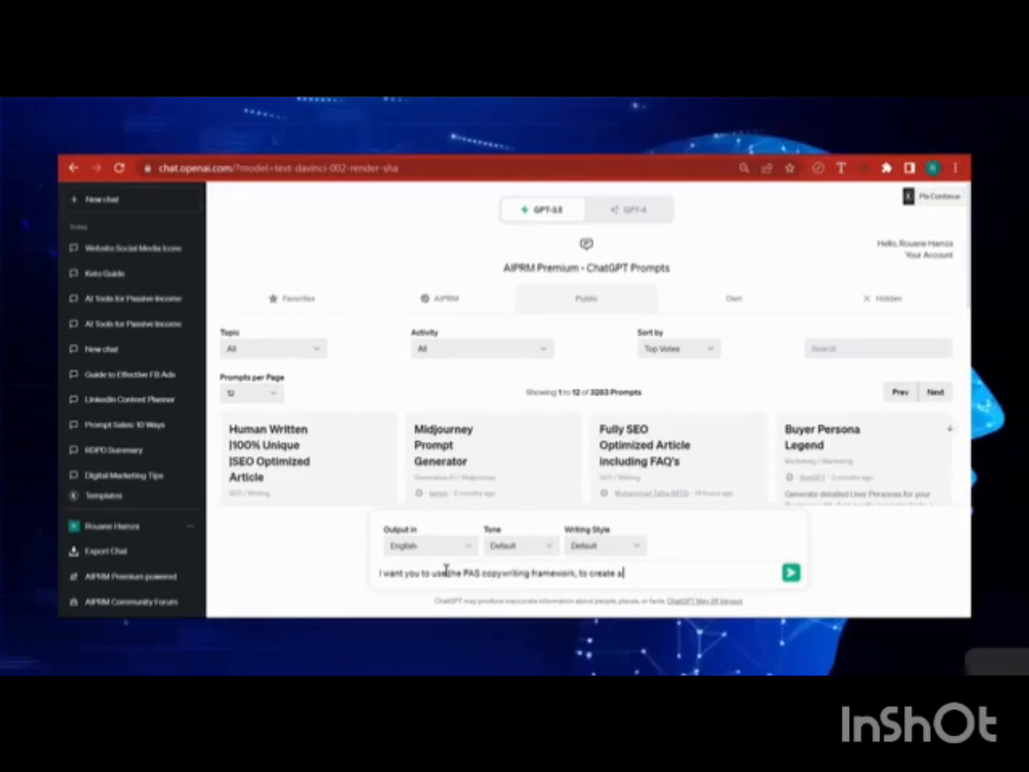
type(" sales script for")
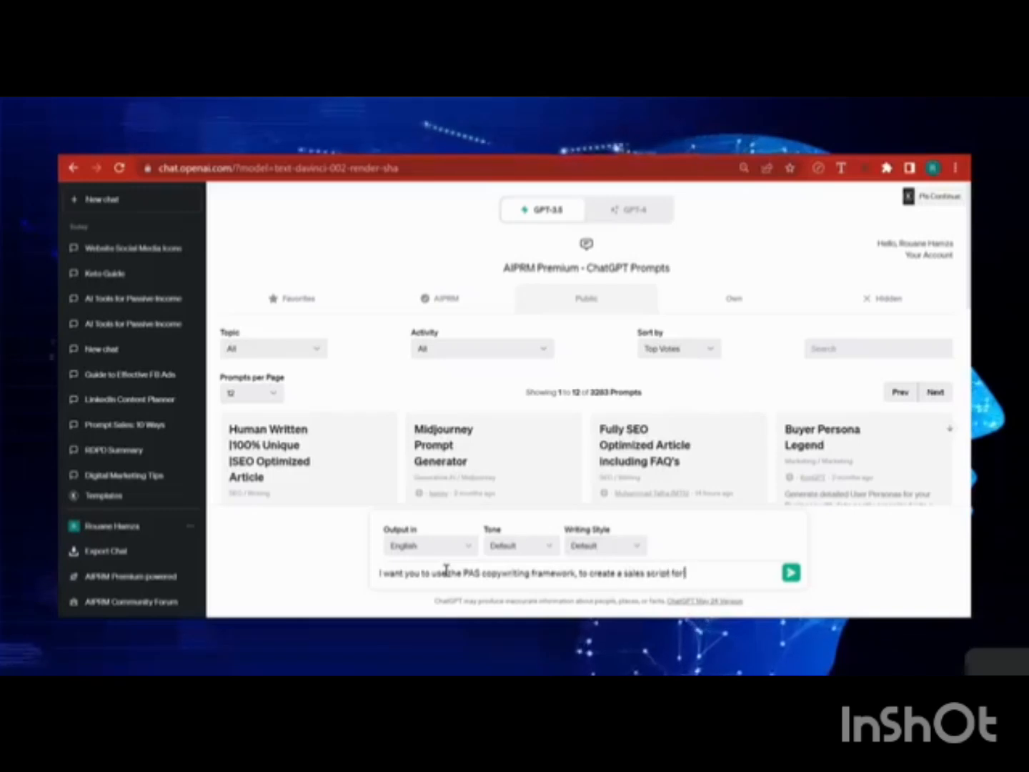
type(" hostinger")
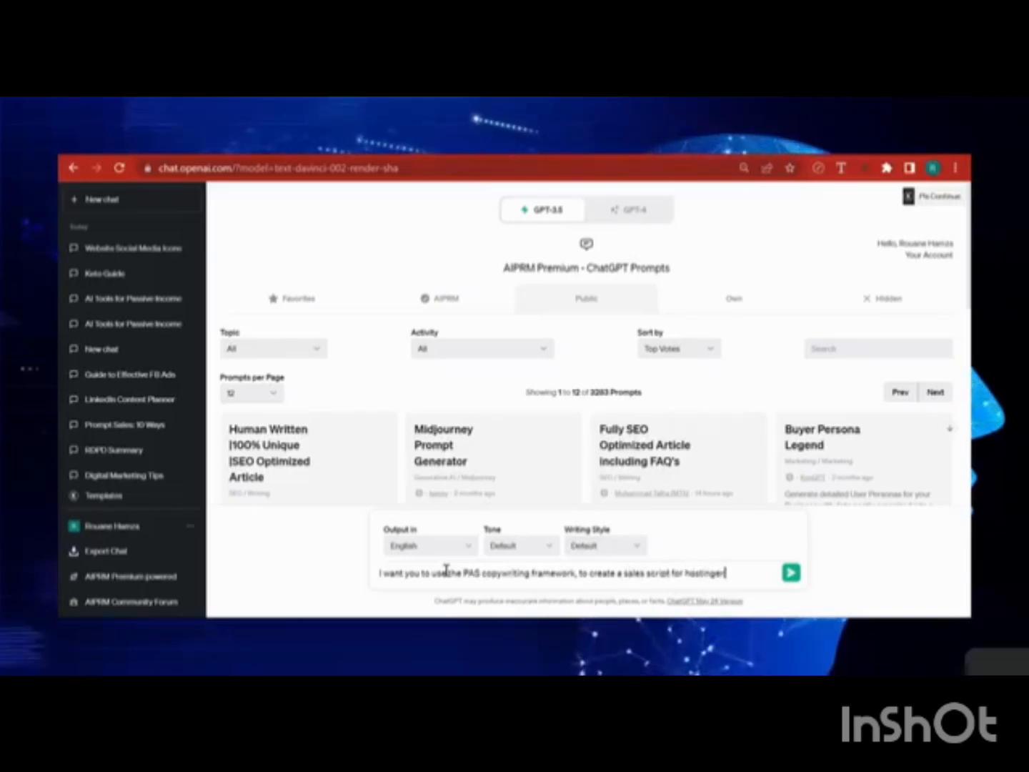
type(", and make it axtr")
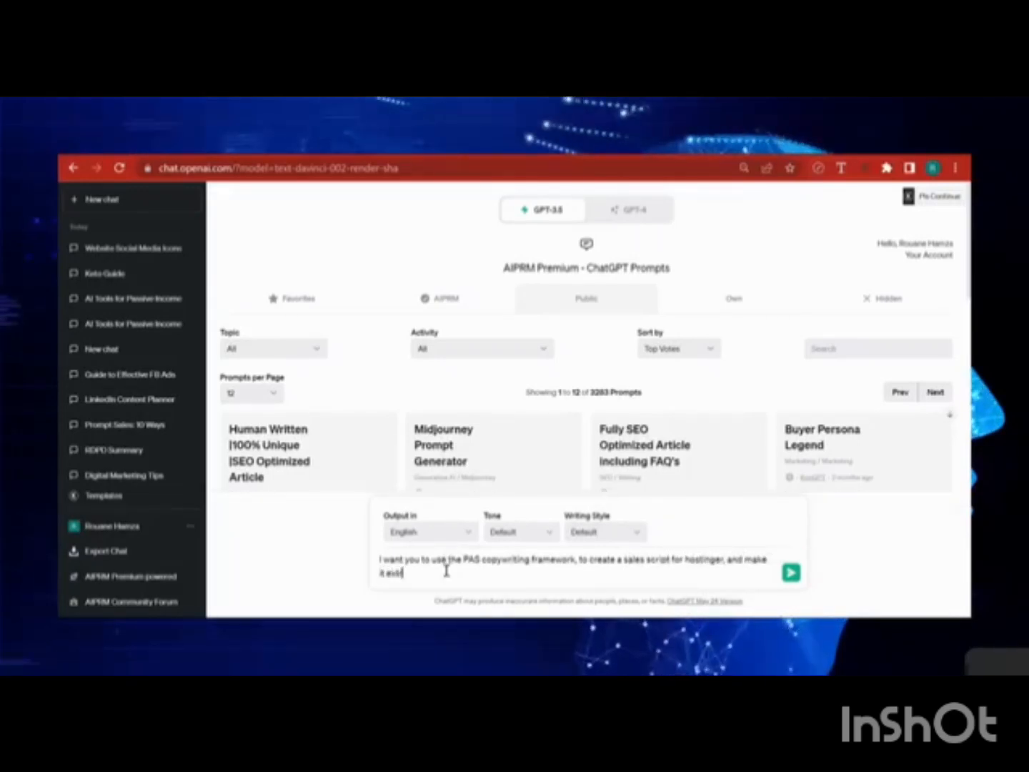
type("emely short.")
key("Return")
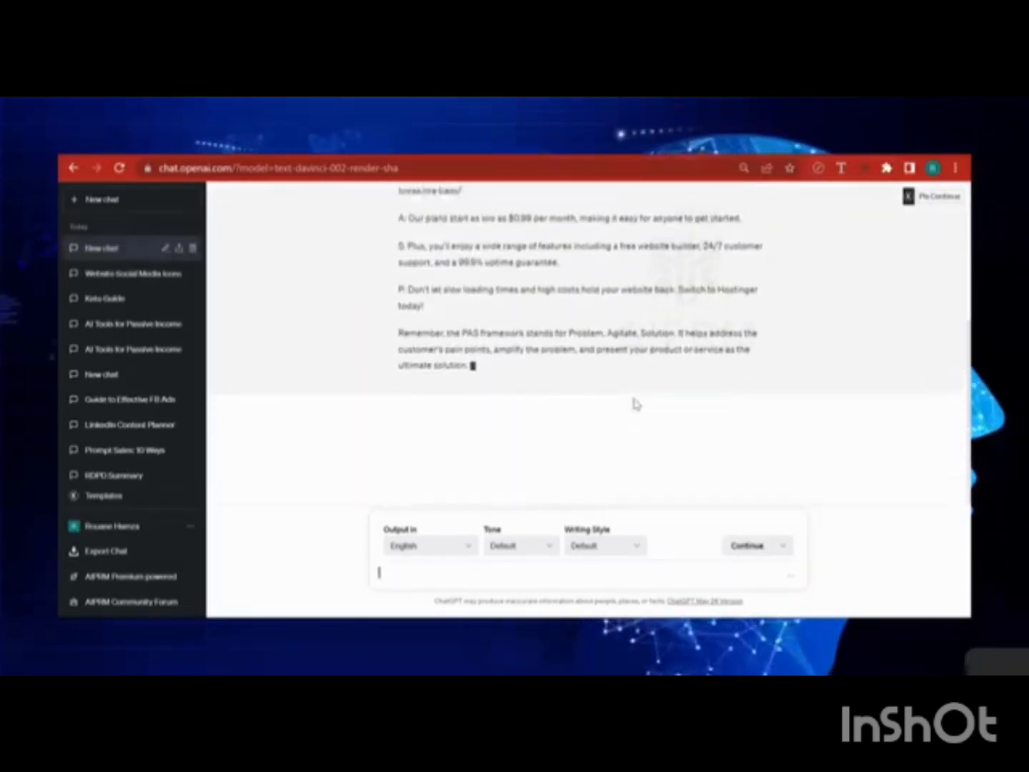
scroll(582, 328, "up", 5)
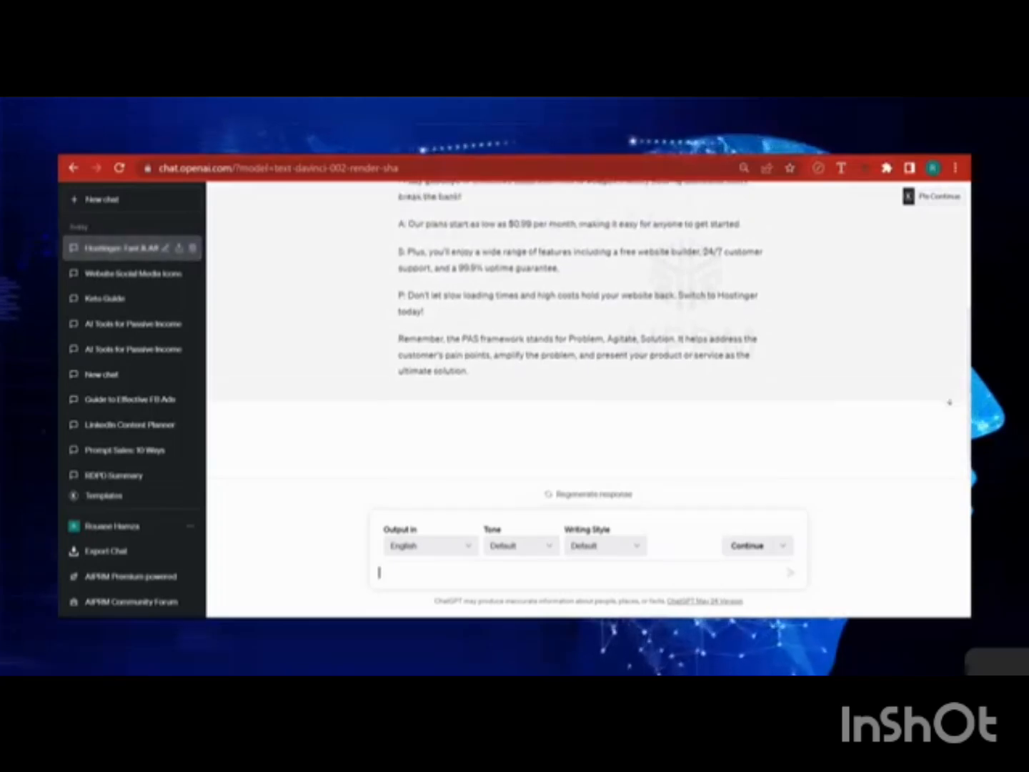
scroll(611, 315, "up", 1)
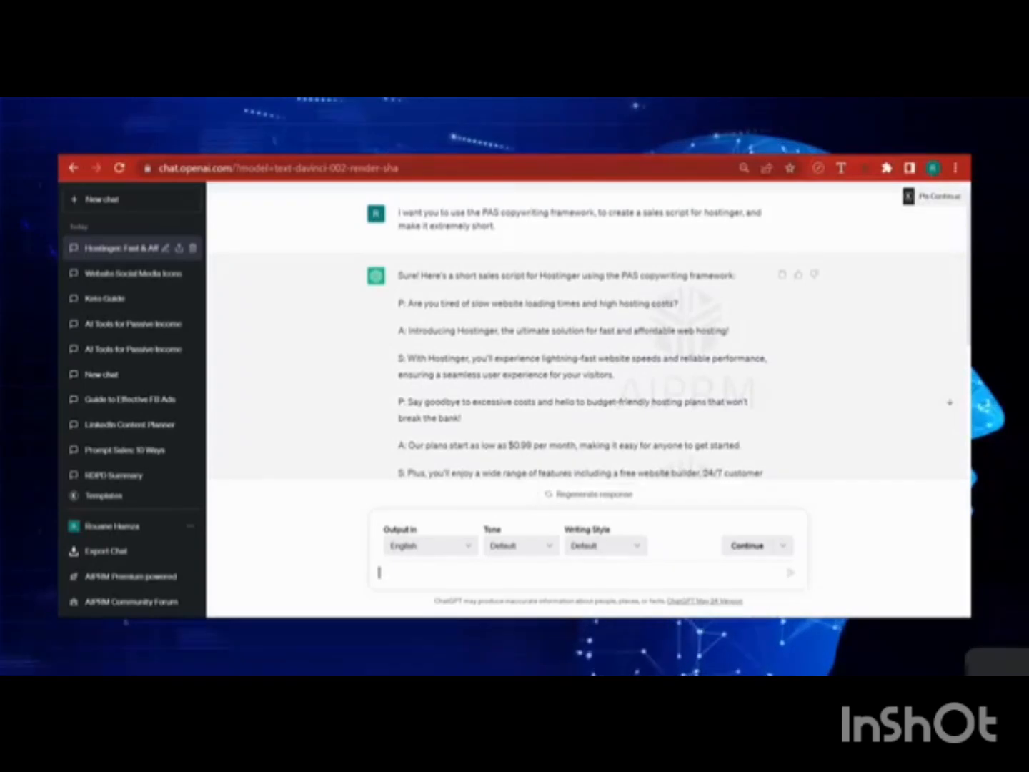
- Switch to Pictory and start a Script to Video project titled "Hostinger Promo video"
left_click(765, 153)
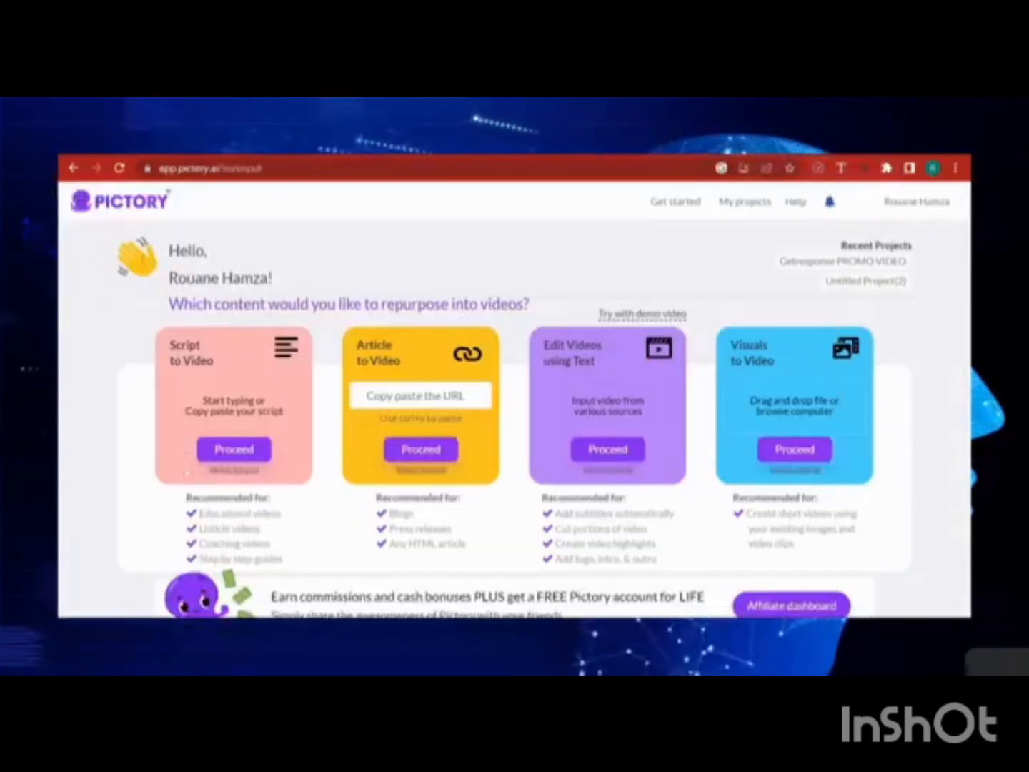
left_click(224, 458)
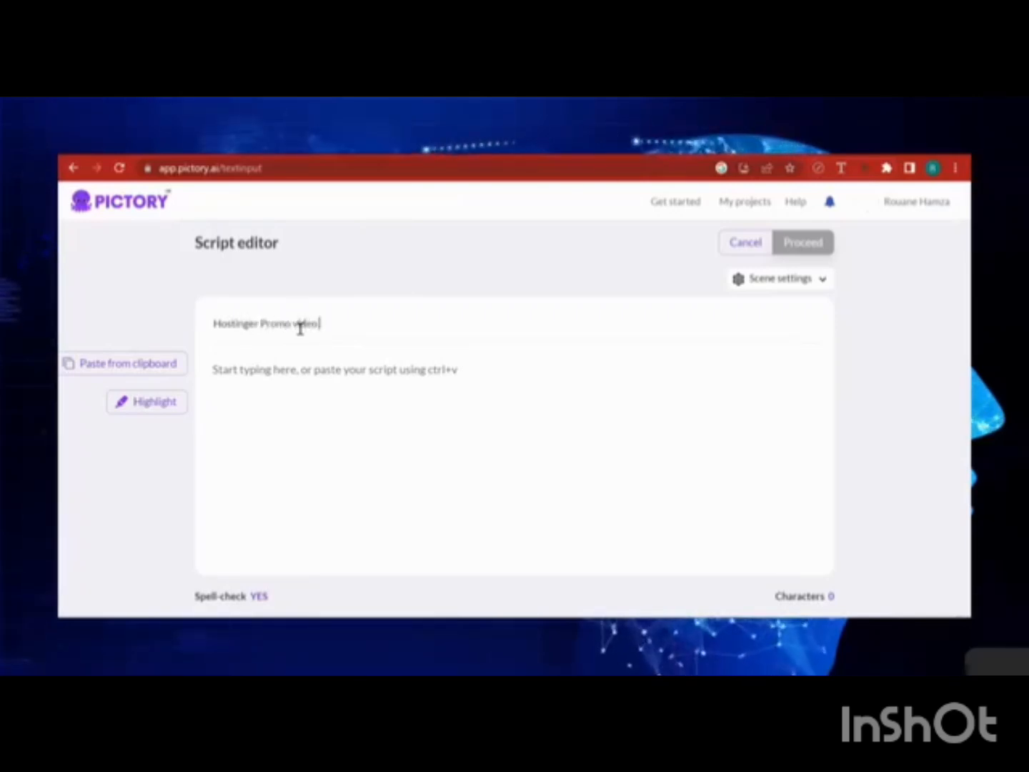
left_click(351, 371)
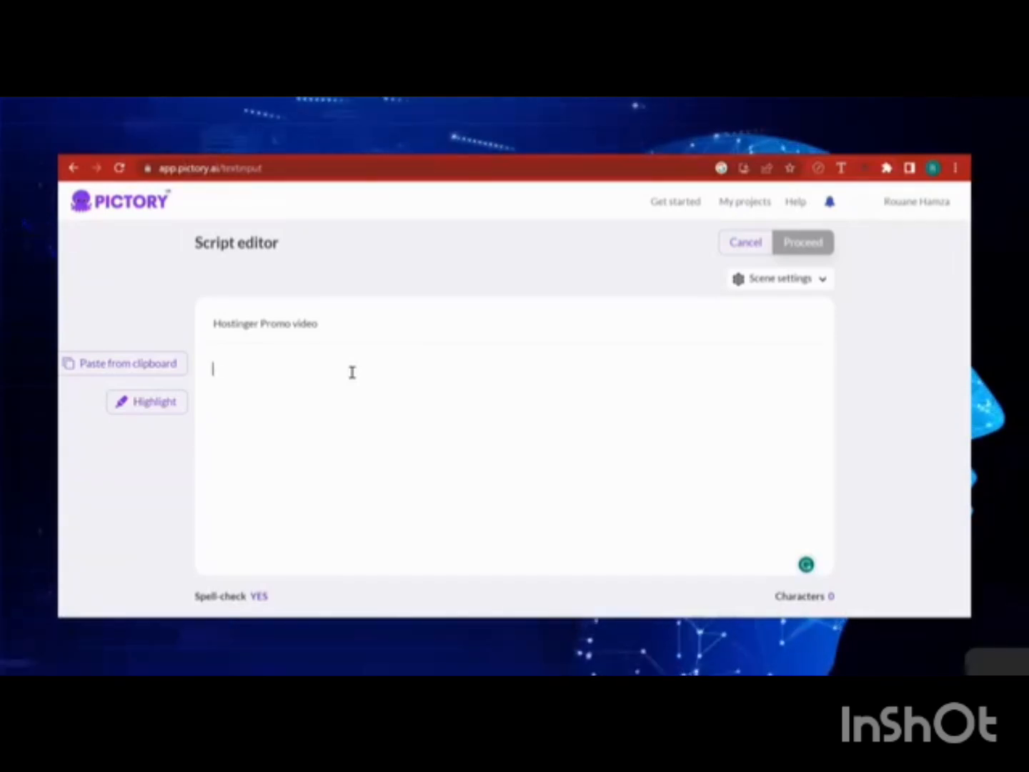
left_click(438, 221)
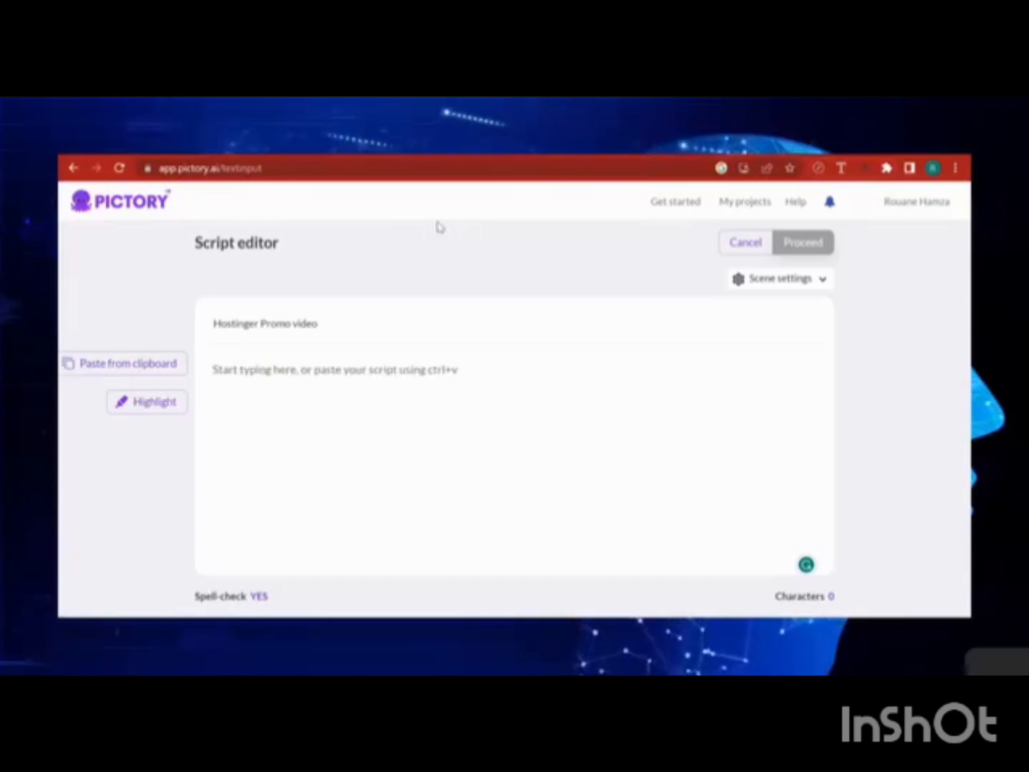
left_click(351, 369)
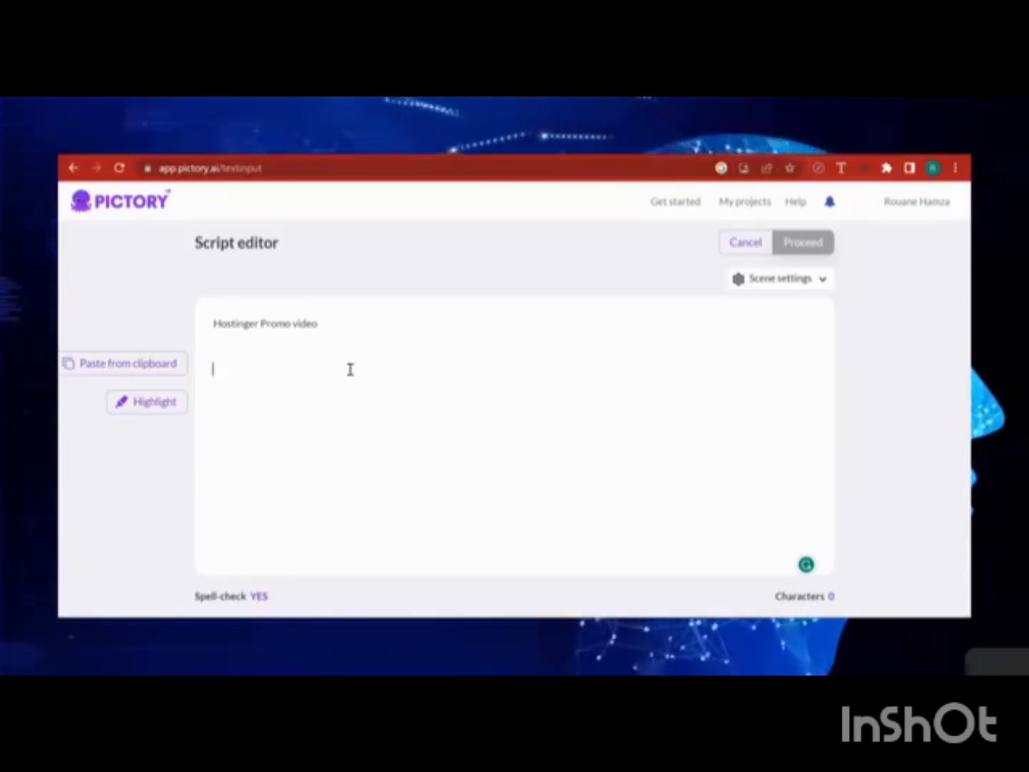
- Copy the generated Hostinger sales script from ChatGPT and paste it into the body of Pictory's script editor
left_click(708, 156)
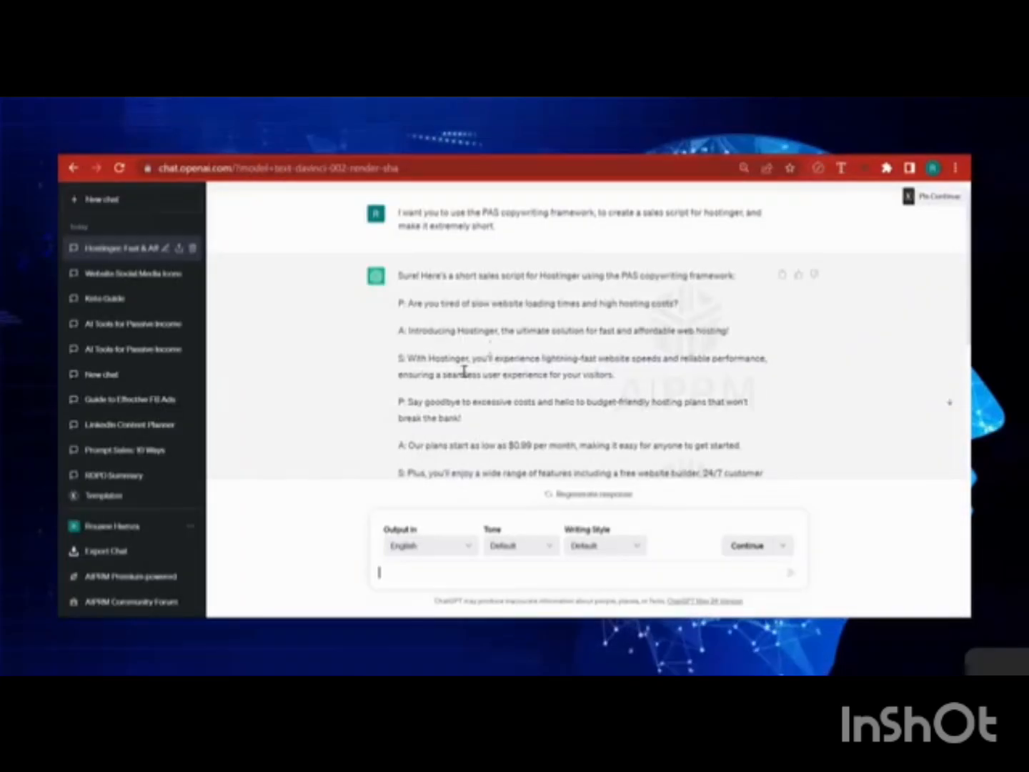
left_click_drag(400, 305, 611, 375)
key("ctrl+c")
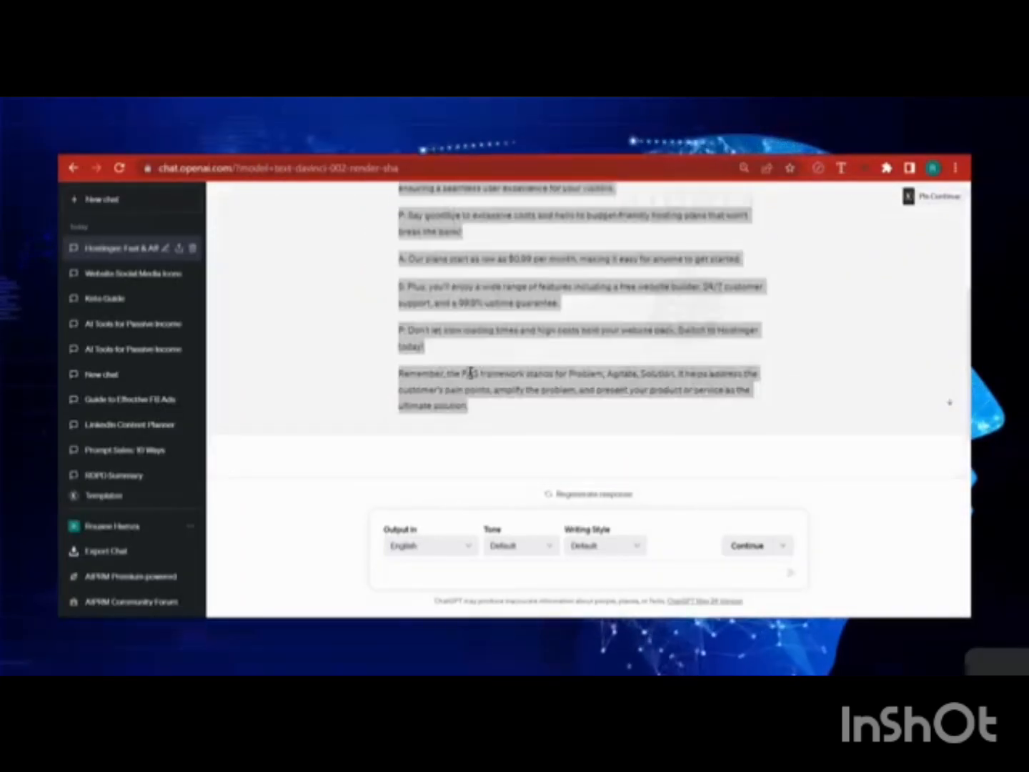
right_click(468, 369)
left_click(505, 388)
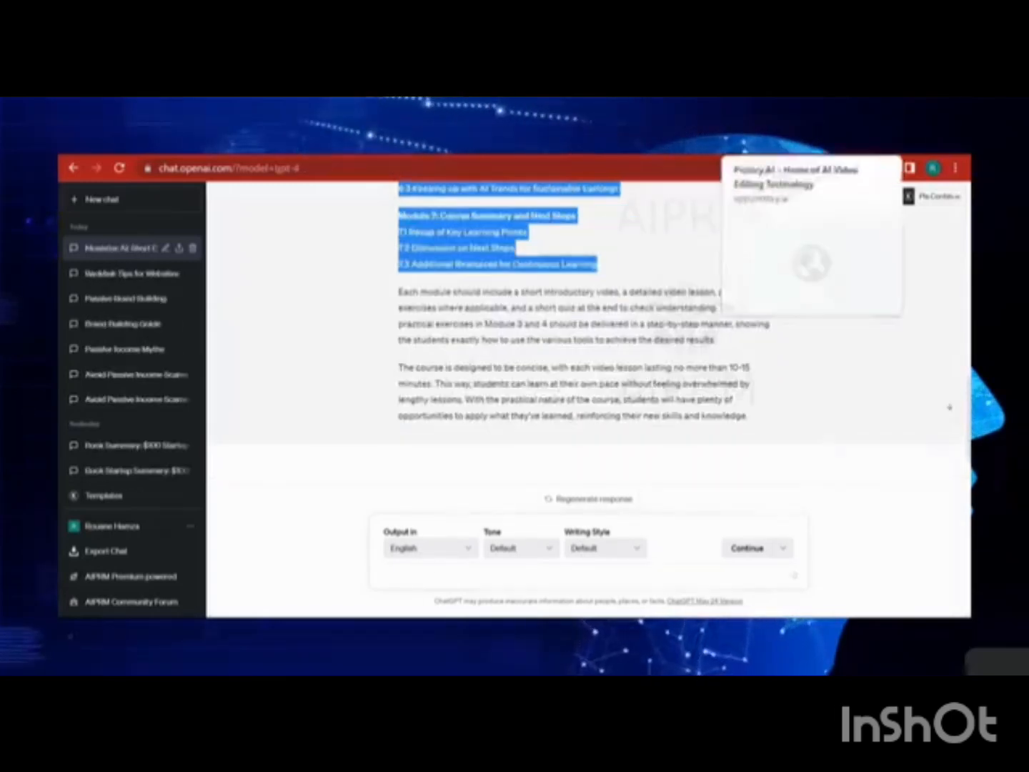
left_click(765, 156)
key("ctrl+v")
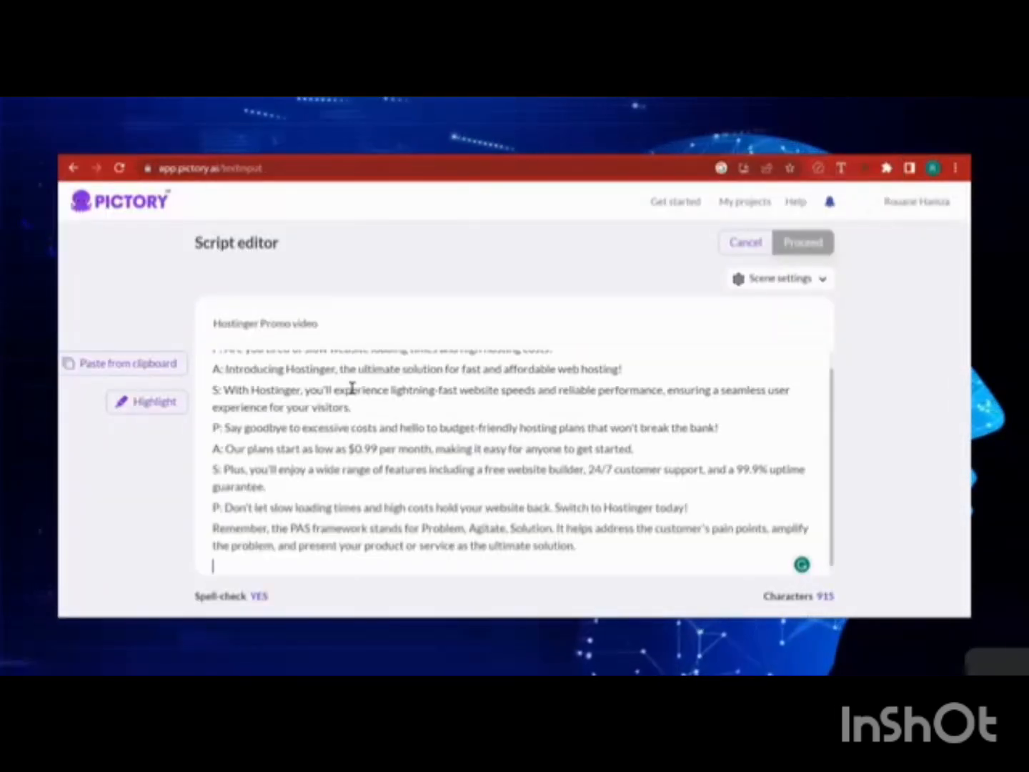
- Remove the "P:" and "A:" labels from the first two lines of the script
left_click_drag(633, 449, 213, 448)
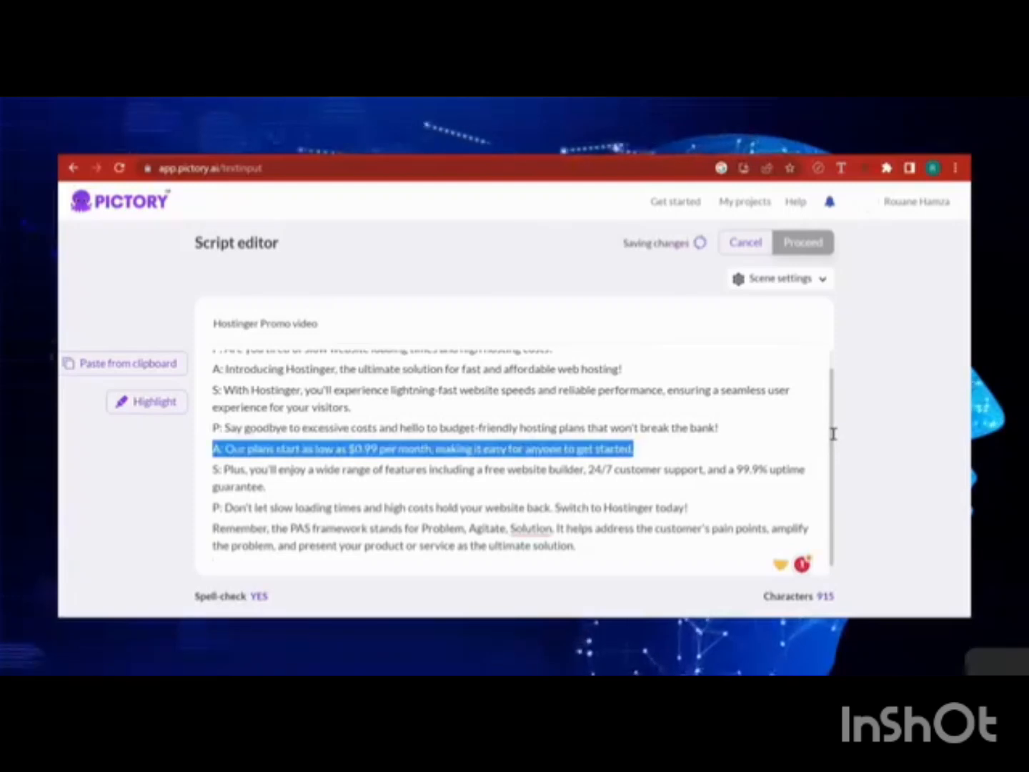
scroll(204, 400, "up", 1)
left_click(228, 370)
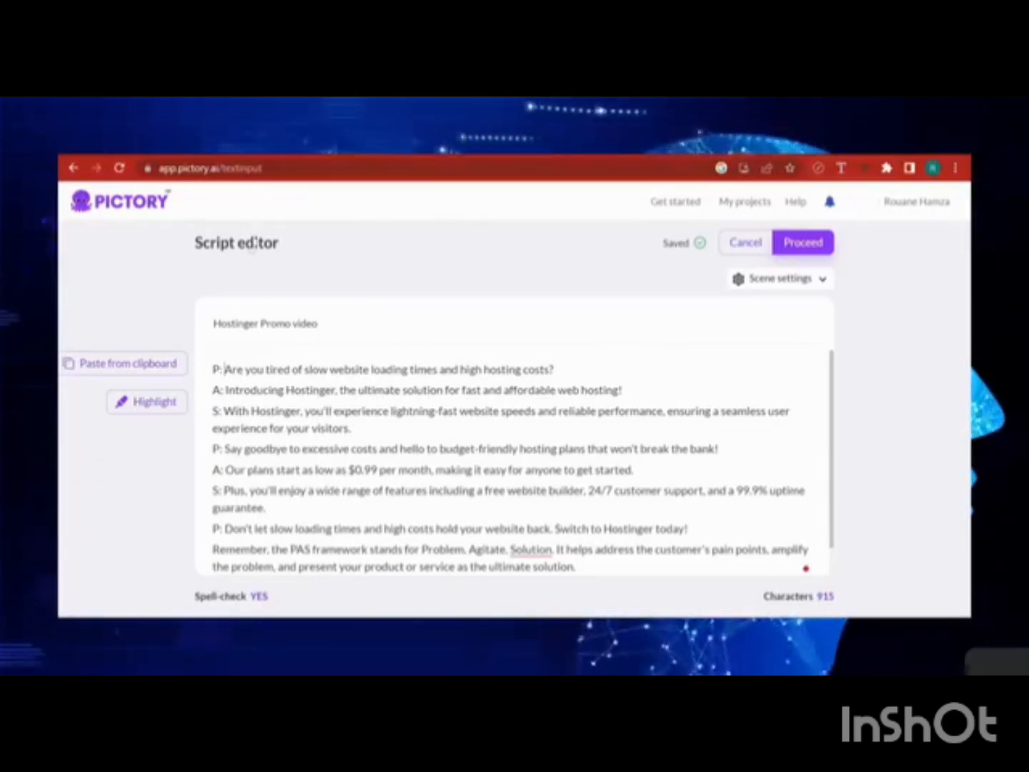
left_click(223, 369)
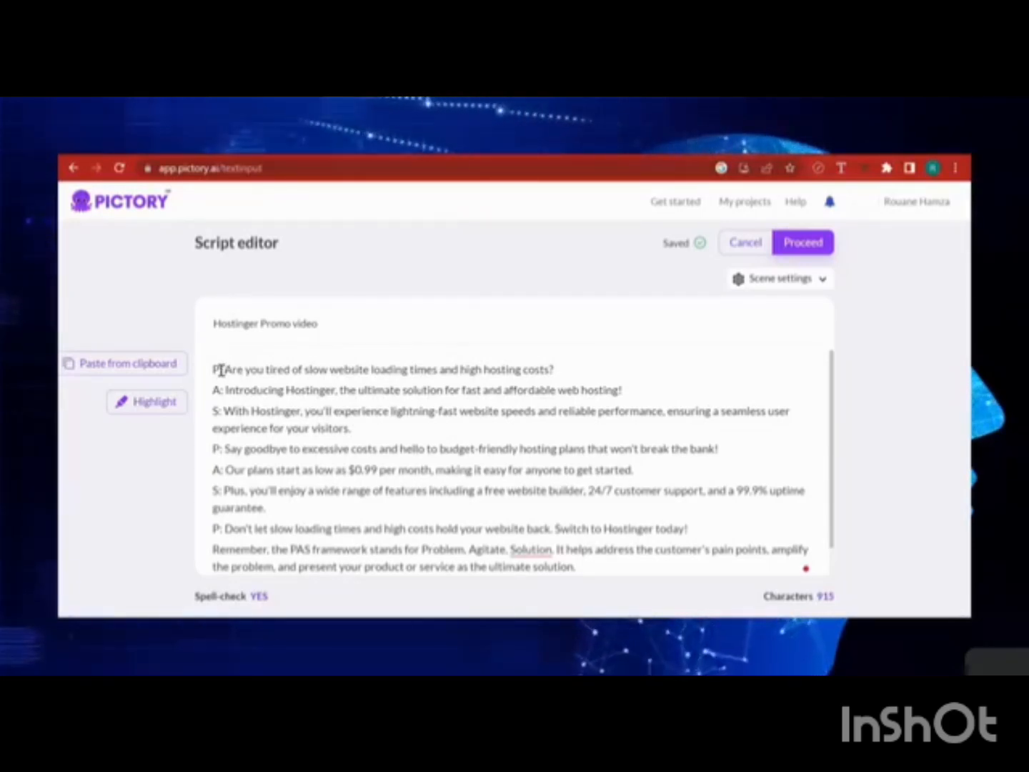
key("BackSpace")
key("BackSpace")
key("BackSpace")
left_click(223, 390)
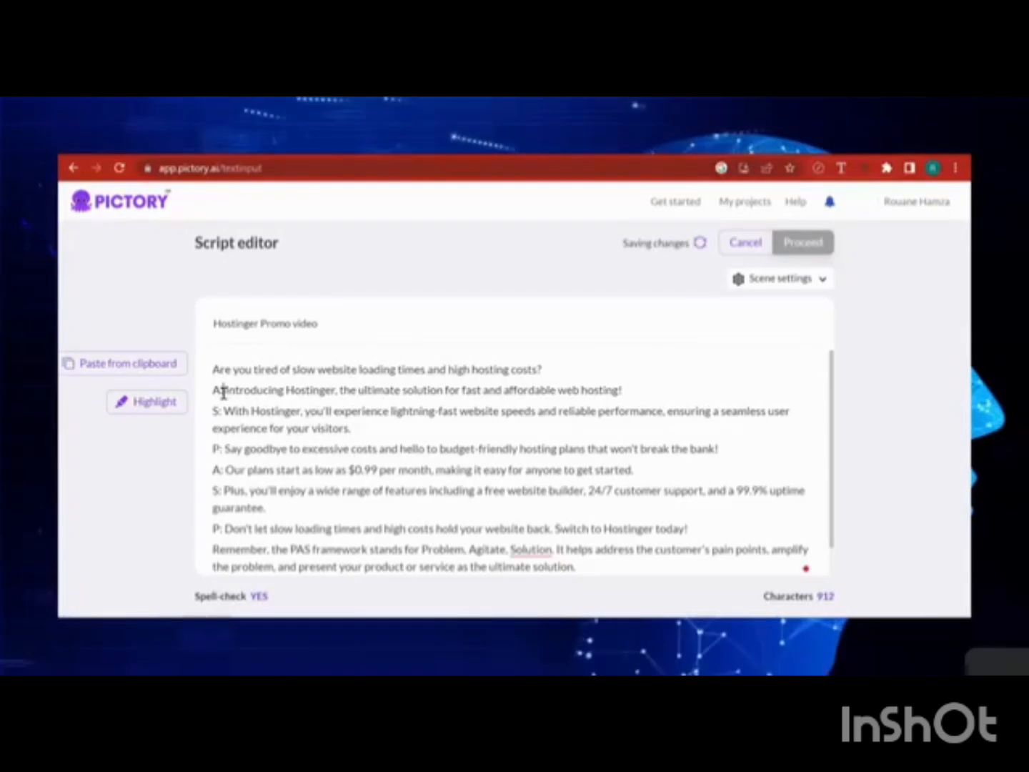
key("BackSpace")
key("BackSpace")
key("BackSpace")
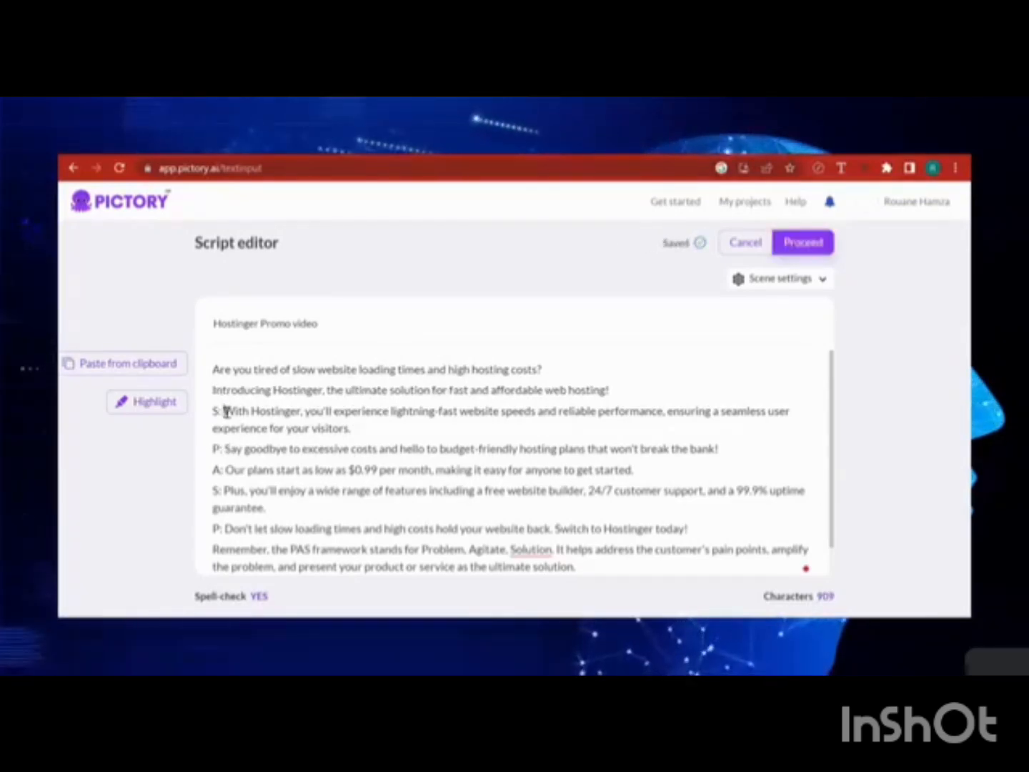
- Remove the "S:" label before "With Hostinger" and the "P:" label before "Say goodbye"
left_click(223, 410)
key("BackSpace")
key("BackSpace")
key("BackSpace")
left_click(226, 448)
key("BackSpace")
key("BackSpace")
key("BackSpace")
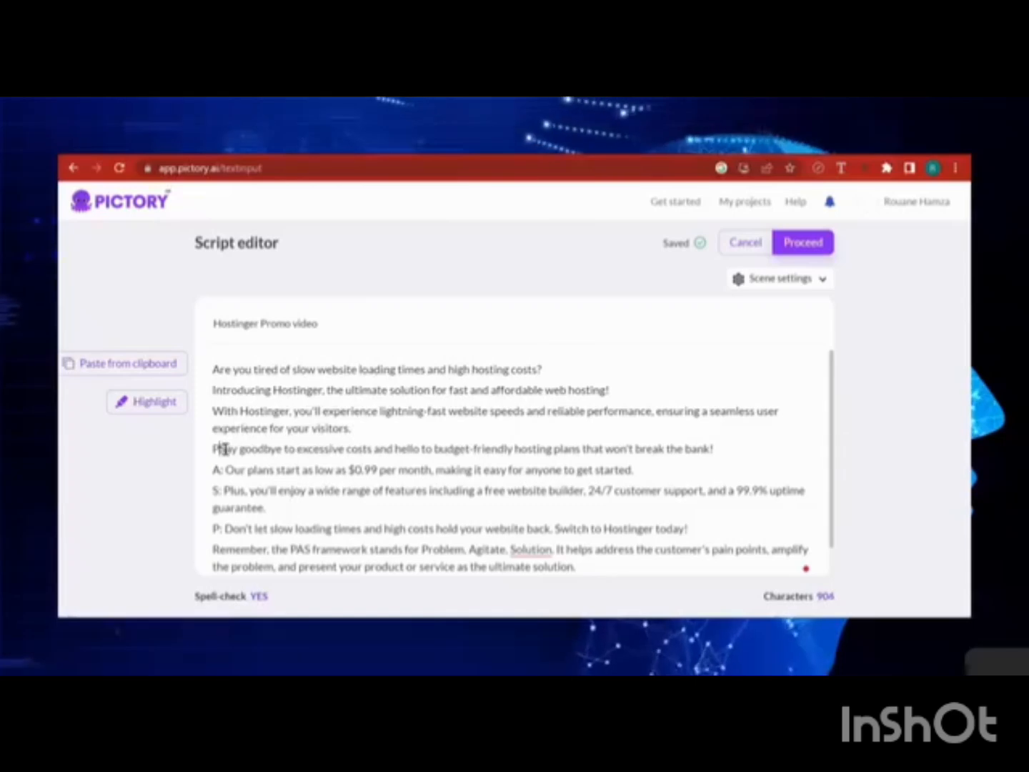
- Remove the labels before "Our plans", "Plus, you'll enjoy" and "Don't let slow loading", keeping each sentence on its own line
left_click(222, 469)
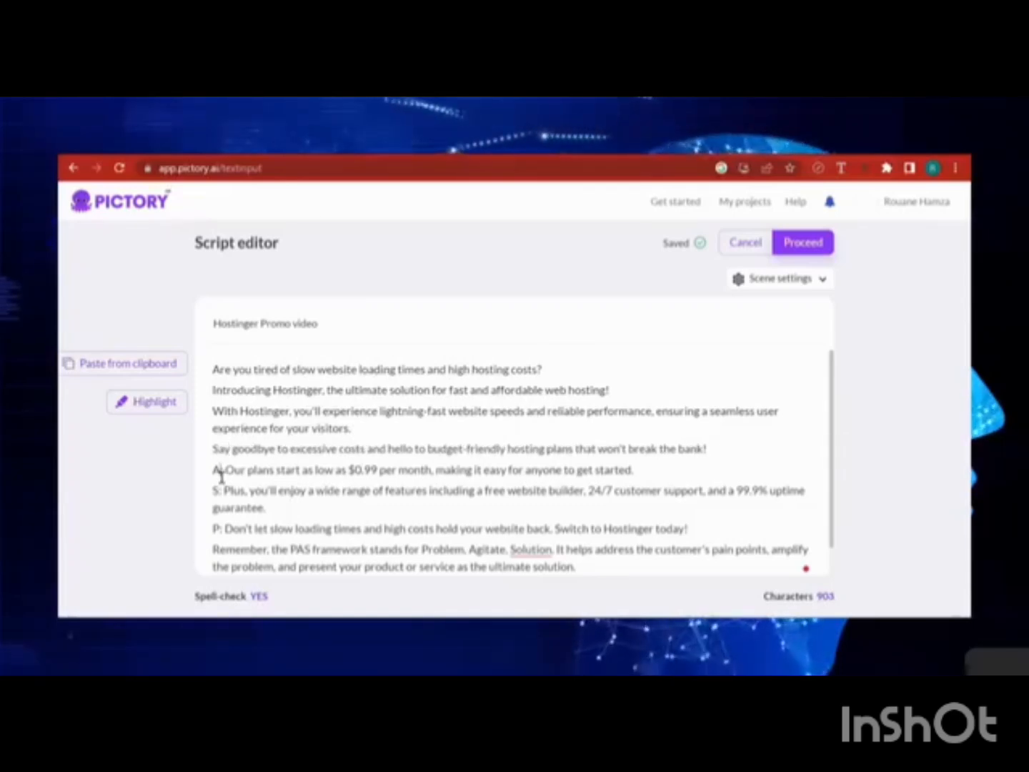
key("BackSpace")
key("BackSpace")
key("BackSpace")
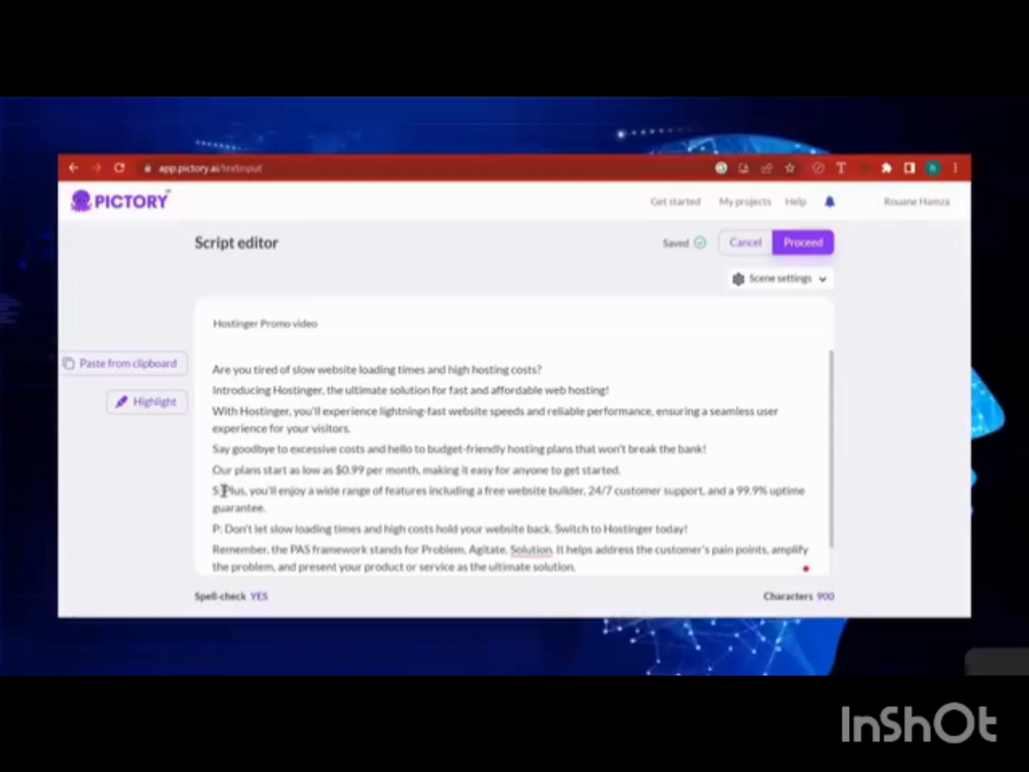
key("BackSpace")
key("BackSpace")
key("BackSpace")
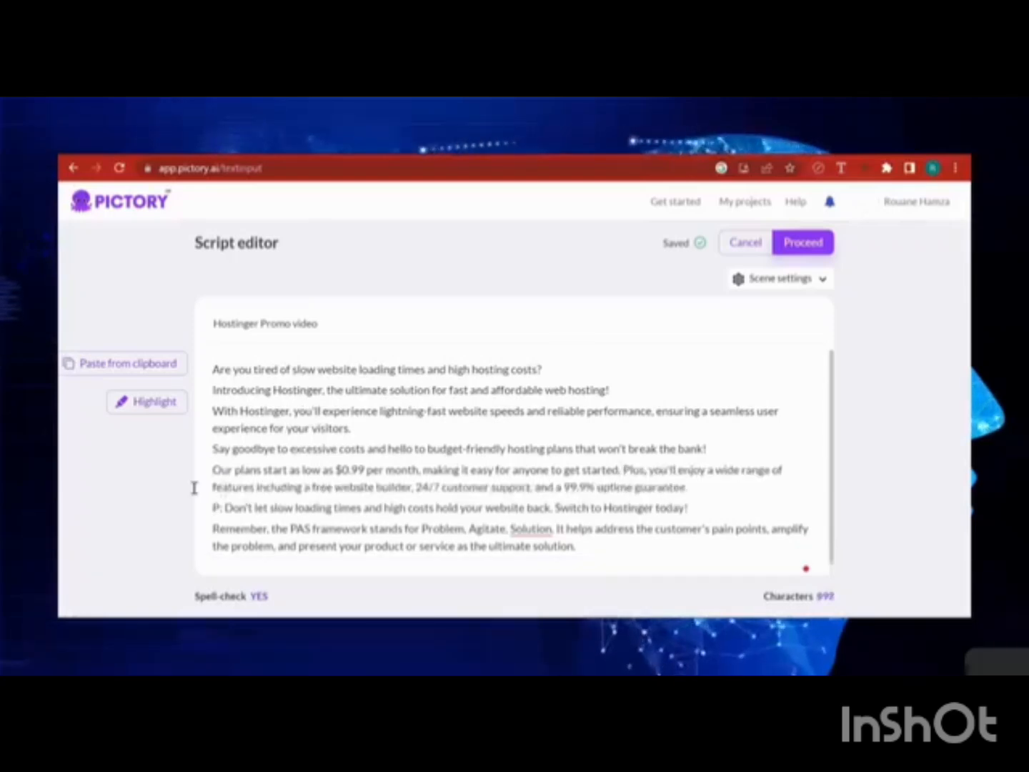
key("Return")
left_click(213, 528)
key("Delete")
key("Delete")
key("Delete")
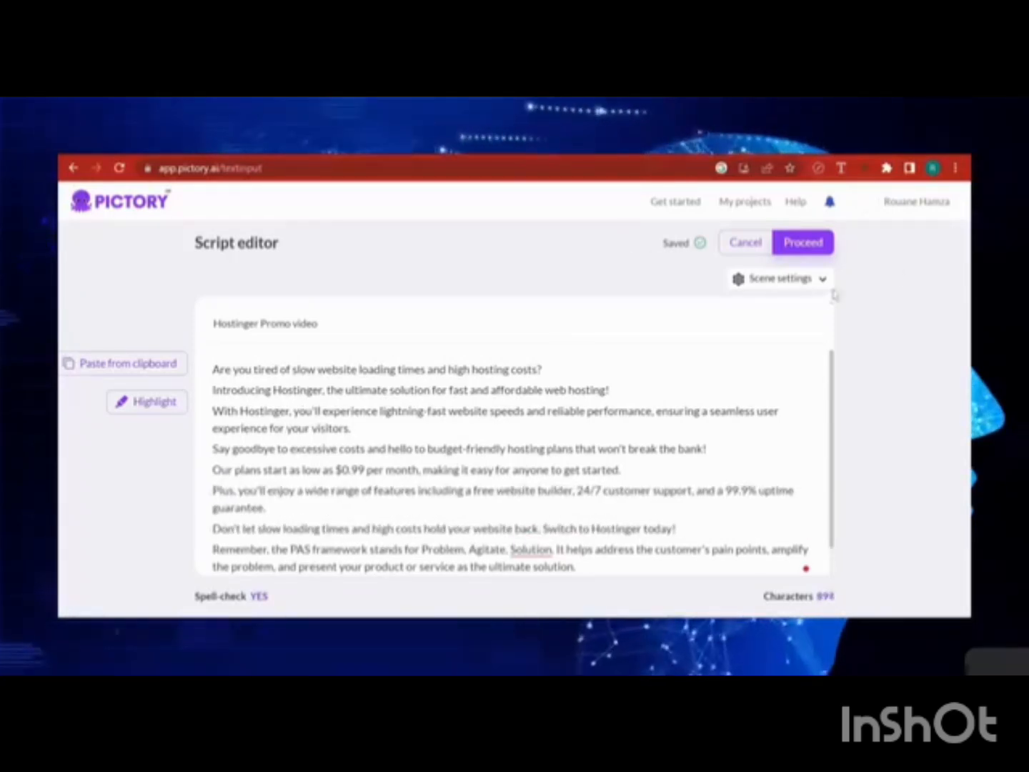
- Set the scene settings to create new scenes on line breaks
left_click(819, 279)
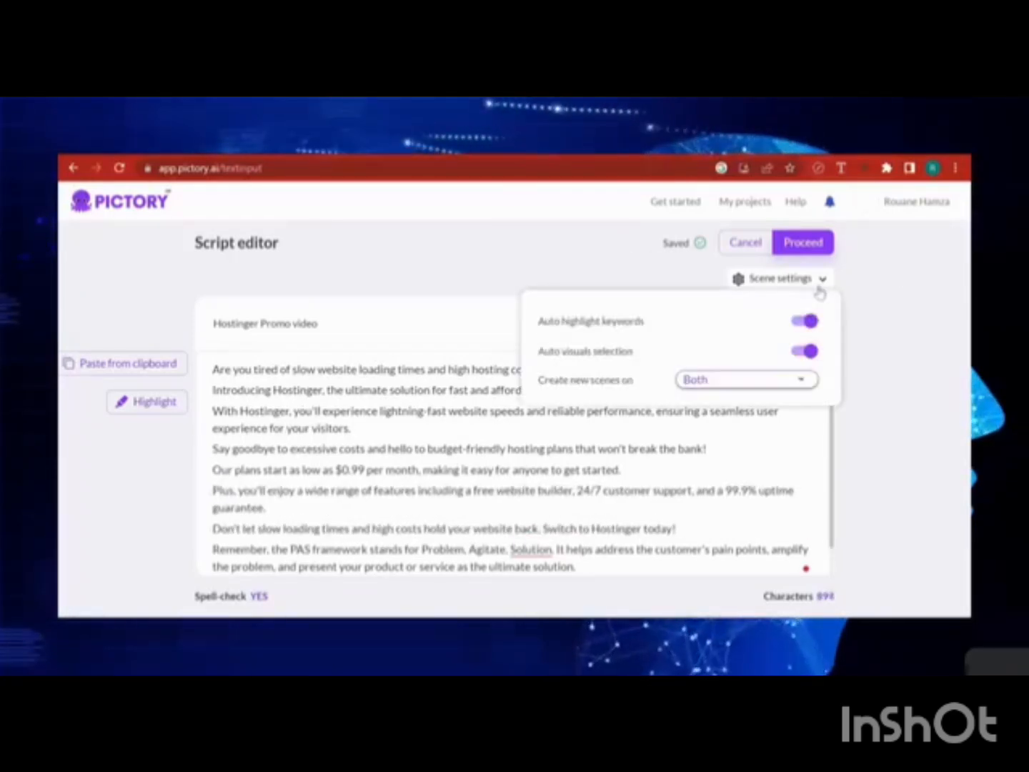
left_click(727, 384)
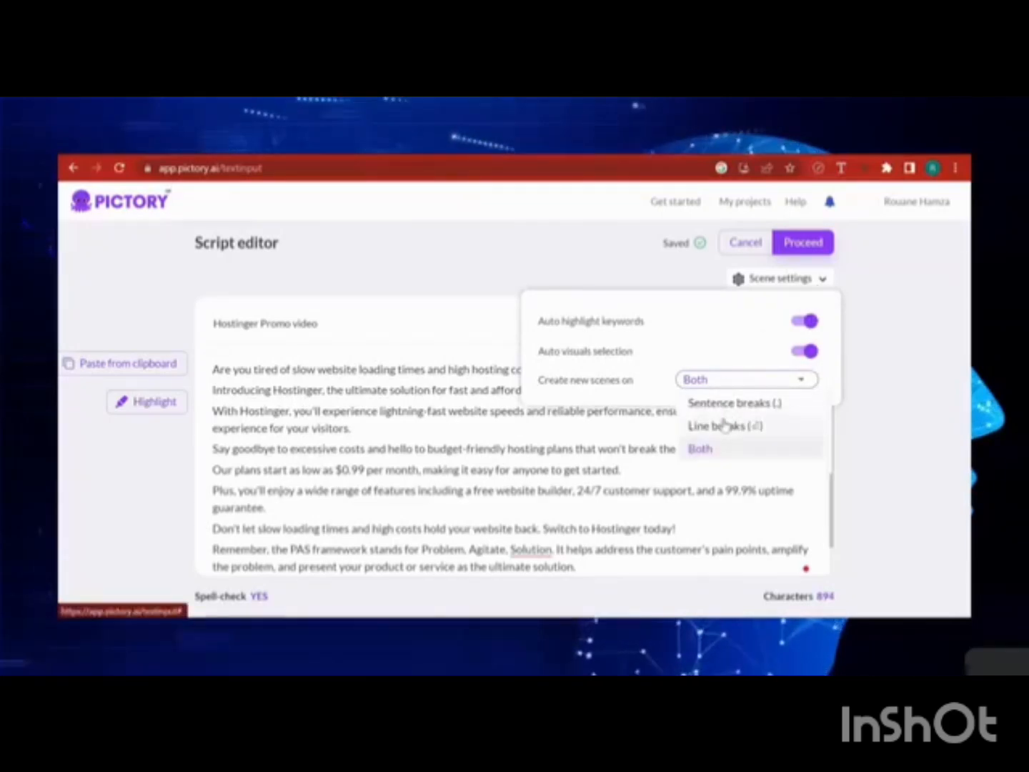
left_click(724, 425)
left_click(452, 407)
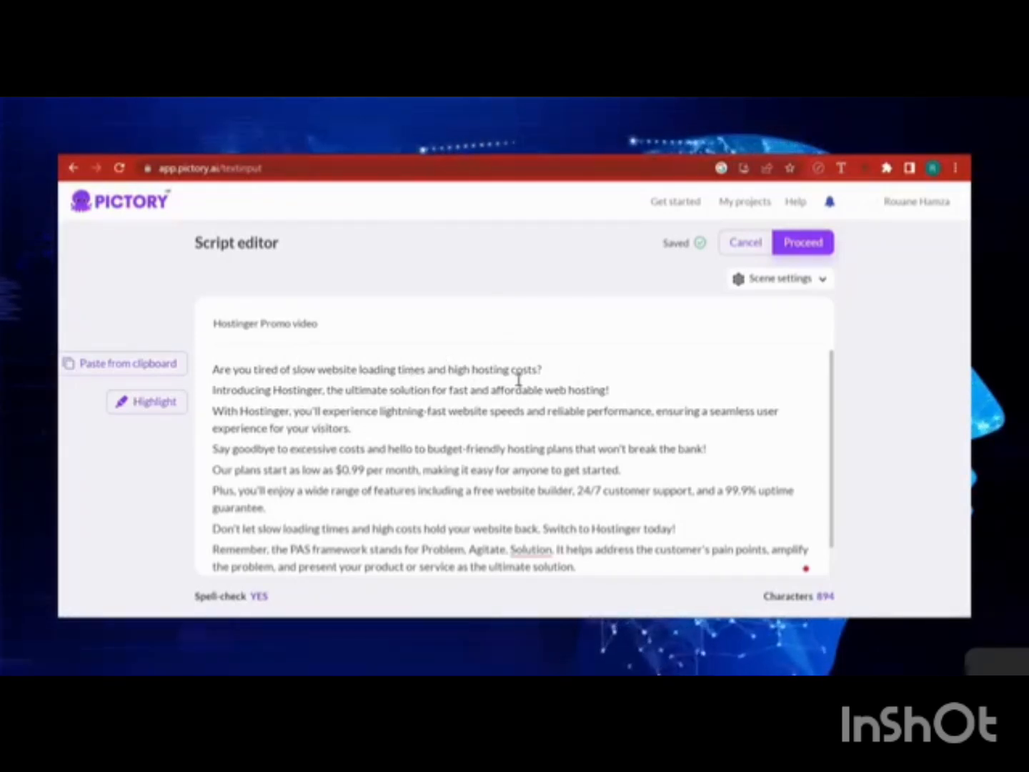
- Shorten "times" to "time" and break the line before "and high hosting costs?"; break the Introducing sentence before "the ultimate" and "for fast"
left_click(427, 370)
key("BackSpace")
key("Return")
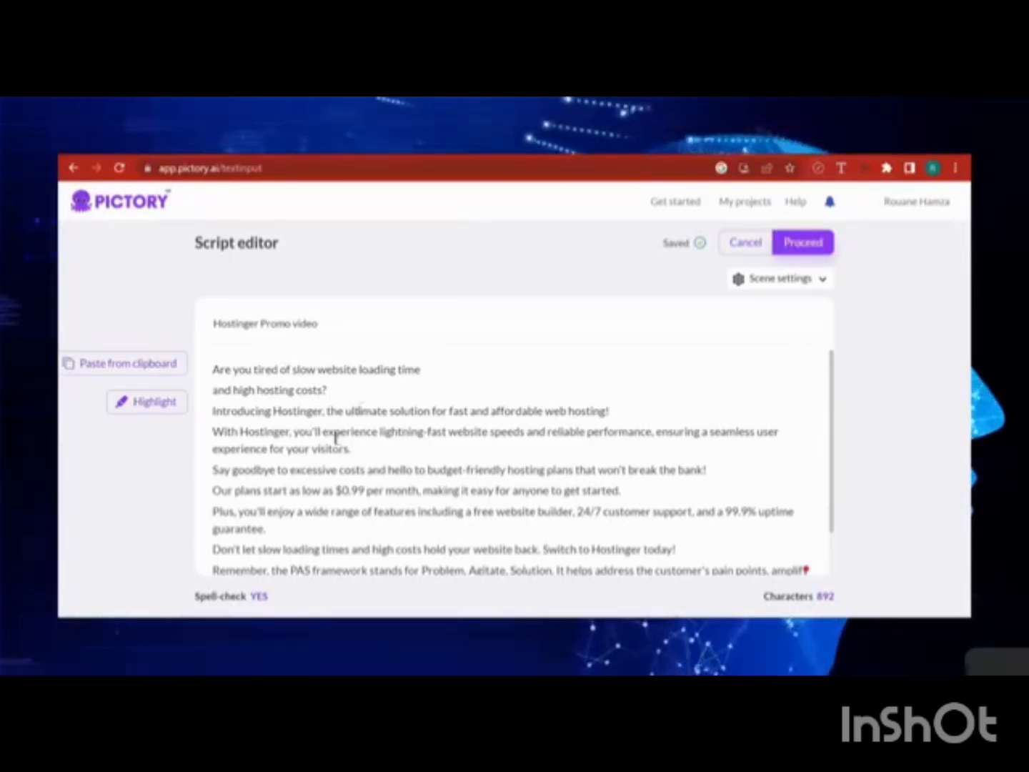
left_click(329, 413)
key("Return")
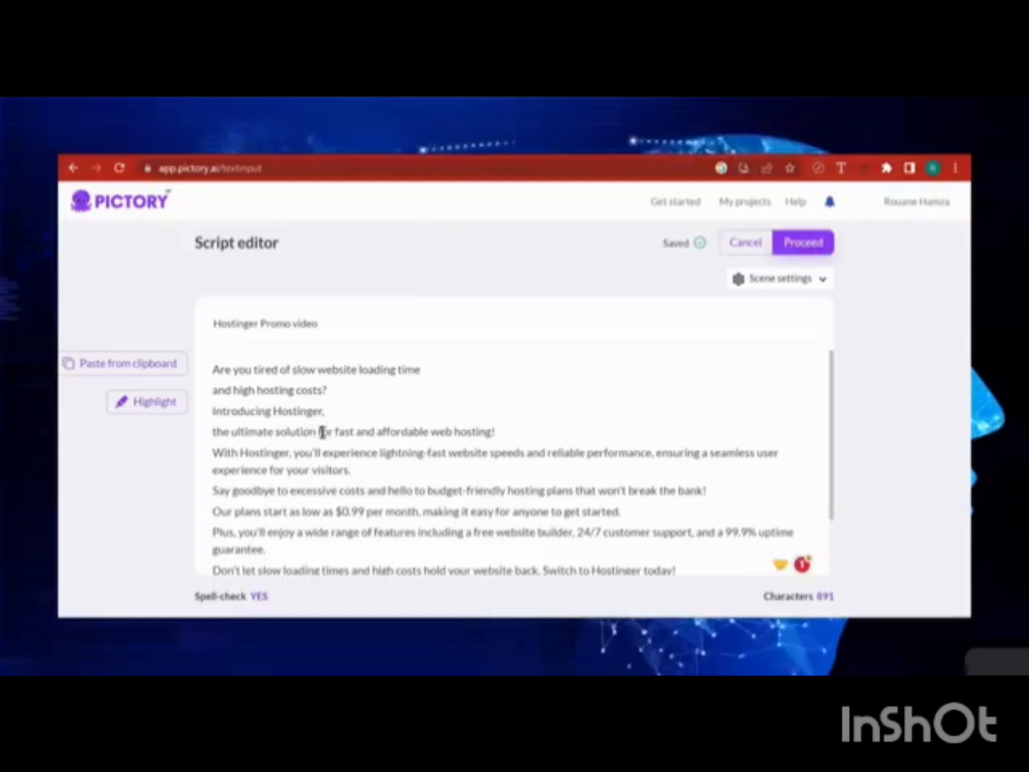
left_click(318, 432)
key("Return")
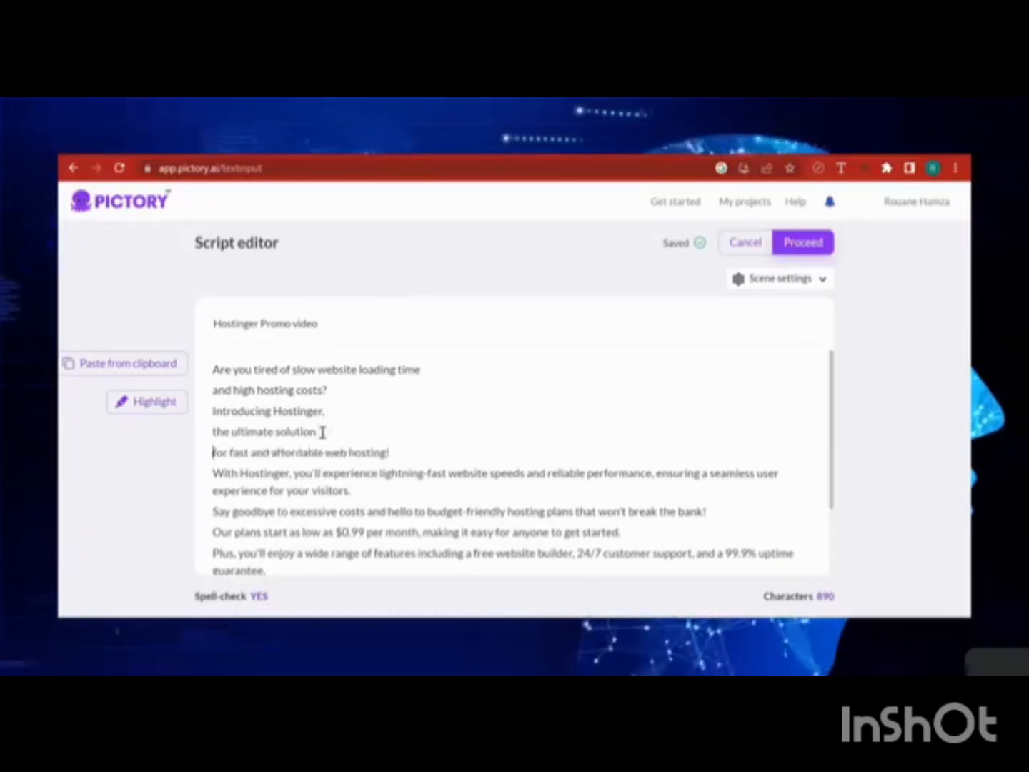
- Split the "With Hostinger," sentence into separate lines starting at "You'll experience", "and reliable performance," and "ensuring a seamless", capitalizing "You'll"
left_click(297, 473)
key("Return")
type("Y")
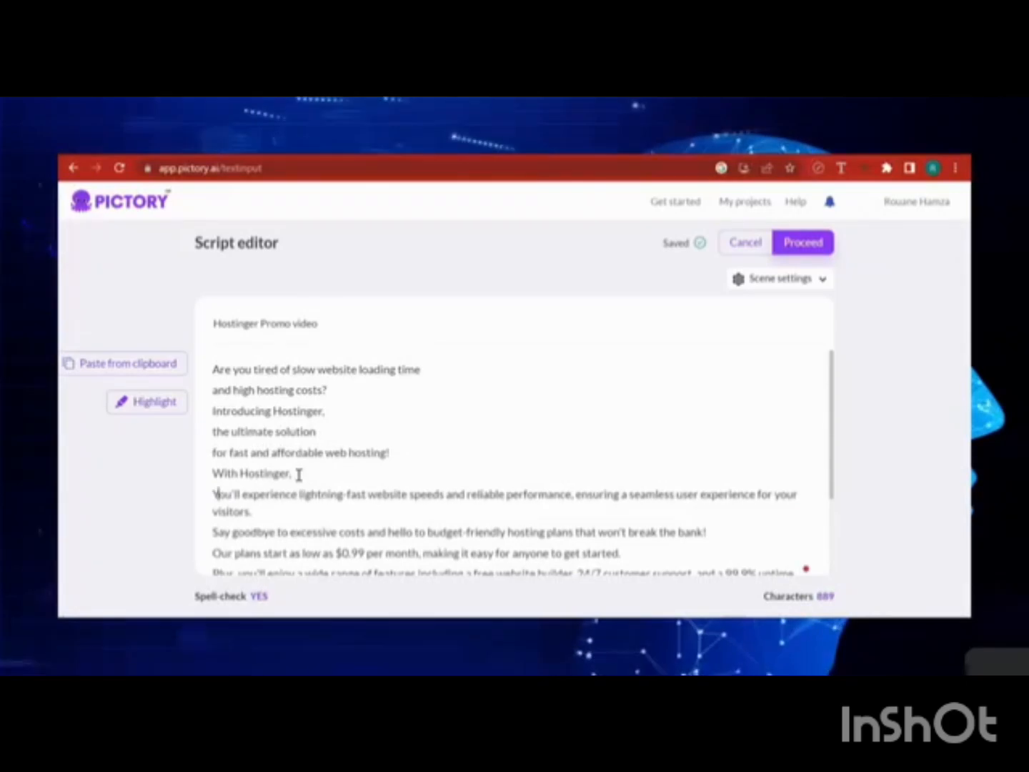
left_click(448, 493)
key("Return")
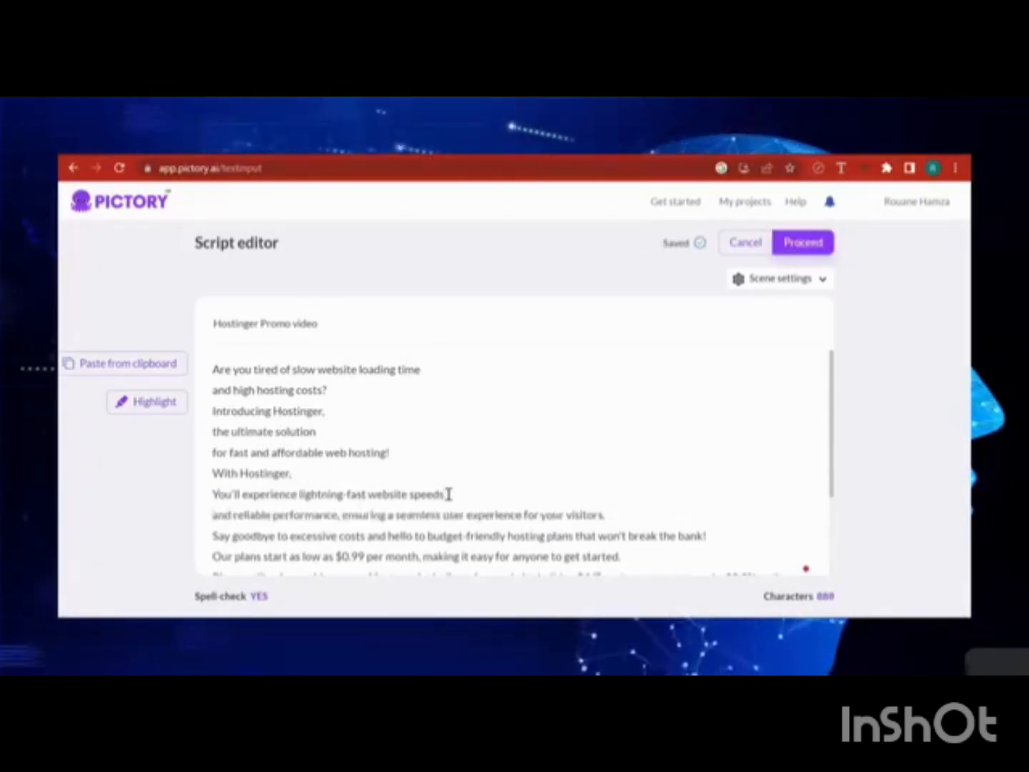
left_click(342, 515)
key("Return")
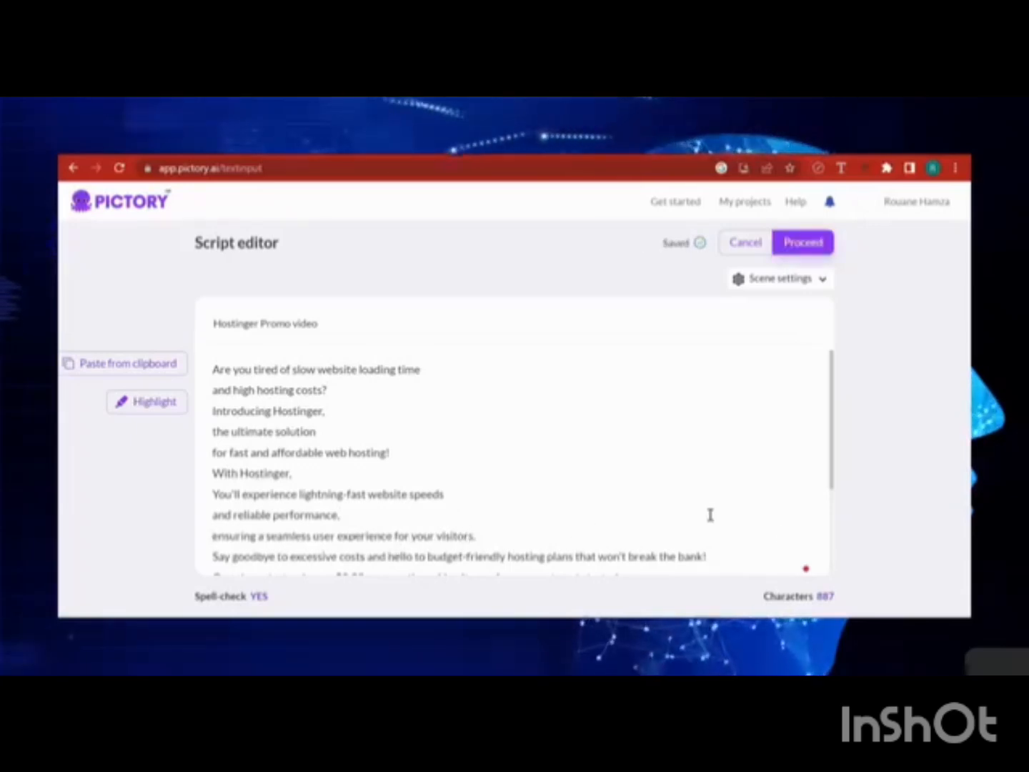
- Break the "Say goodbye" sentence before "and hello" and "that won't", and the "Our plans" sentence before "making it easy"
left_click_drag(831, 465, 825, 545)
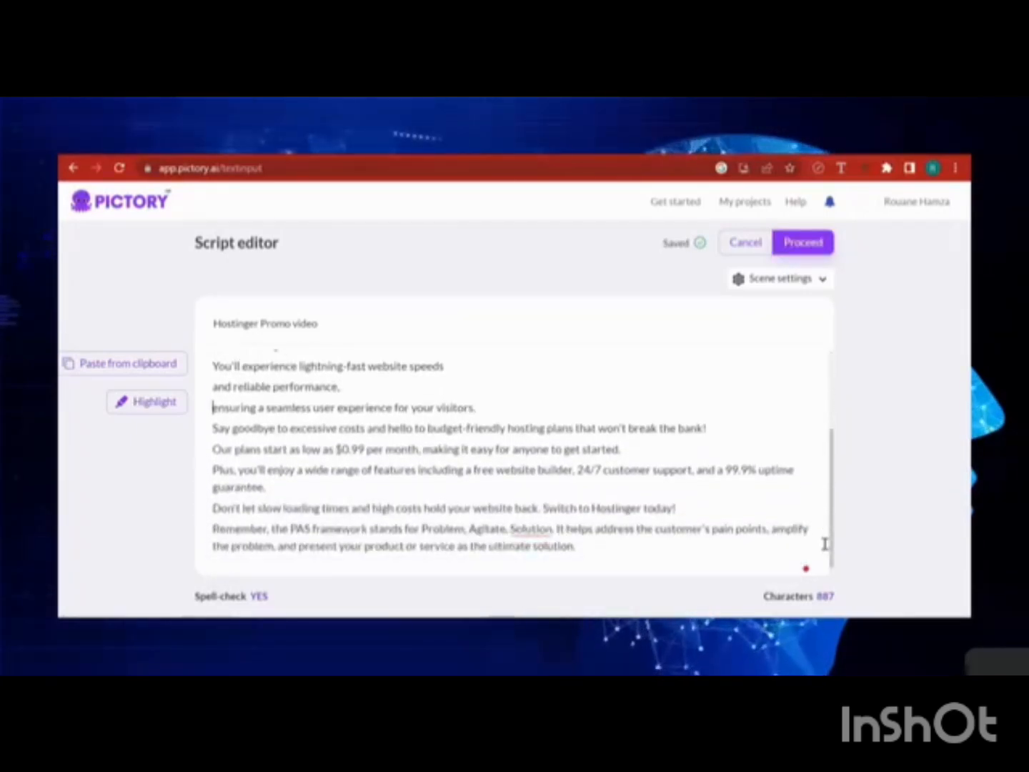
left_click(368, 428)
key("Return")
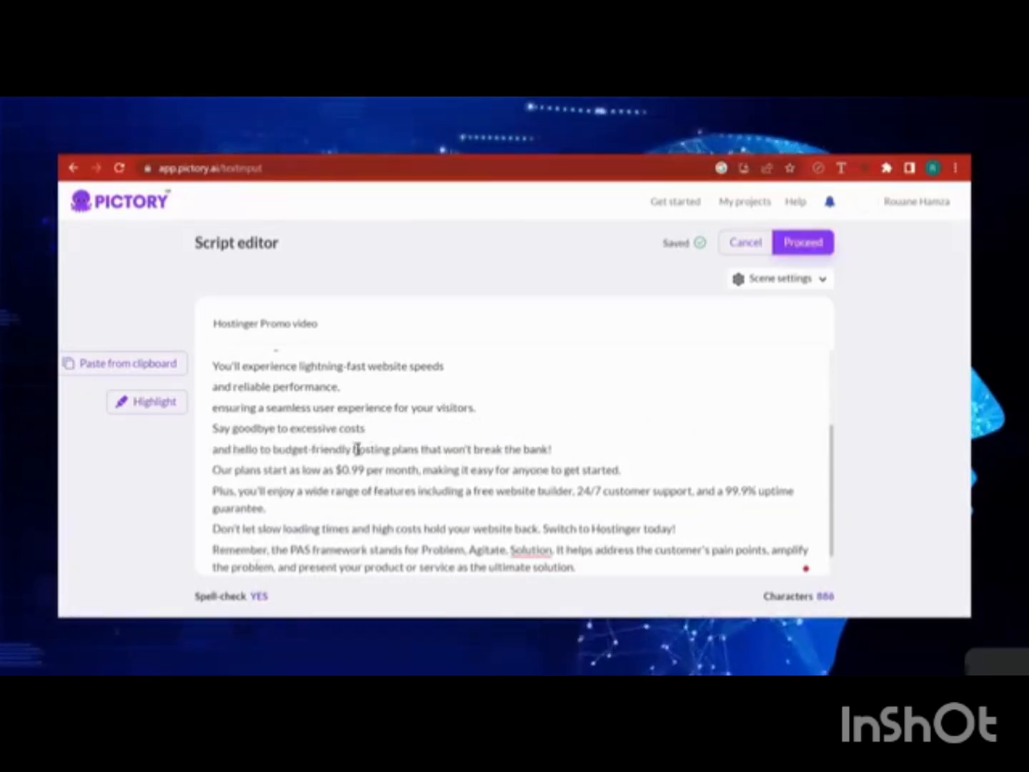
left_click(421, 449)
key("Return")
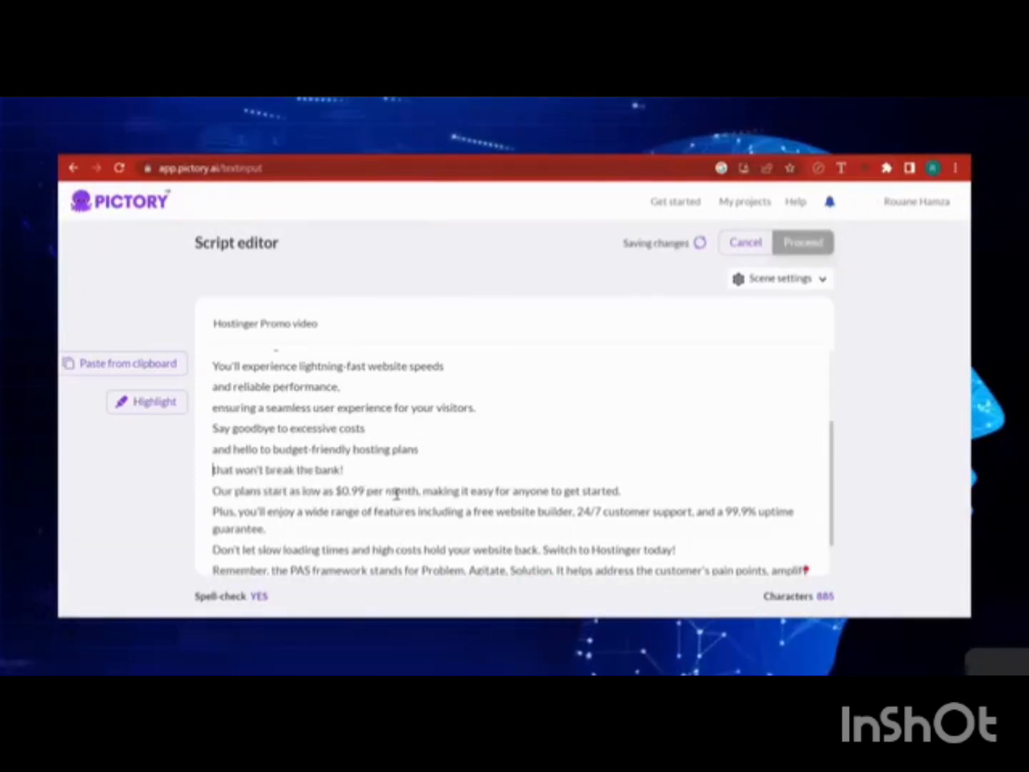
left_click(424, 490)
key("Return")
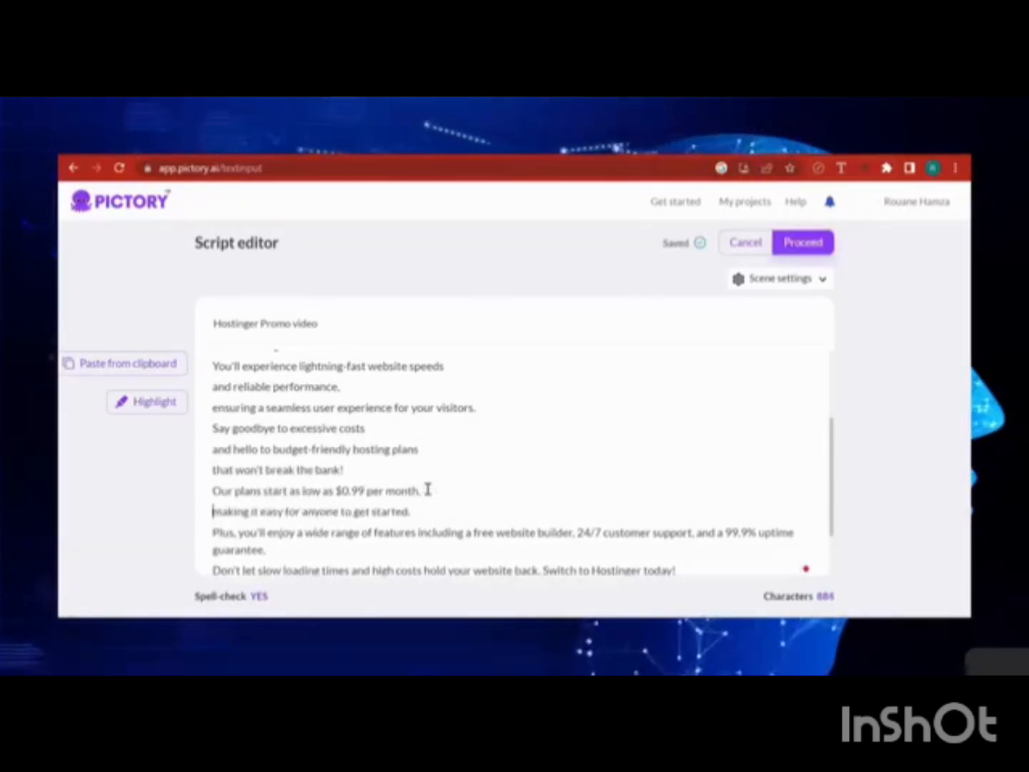
- Split the "Plus, you'll enjoy" sentence into separate lines before "including a free website builder,", "24/7 customer support," and "and a 99.9% uptime guarantee."
left_click(420, 532)
key("Return")
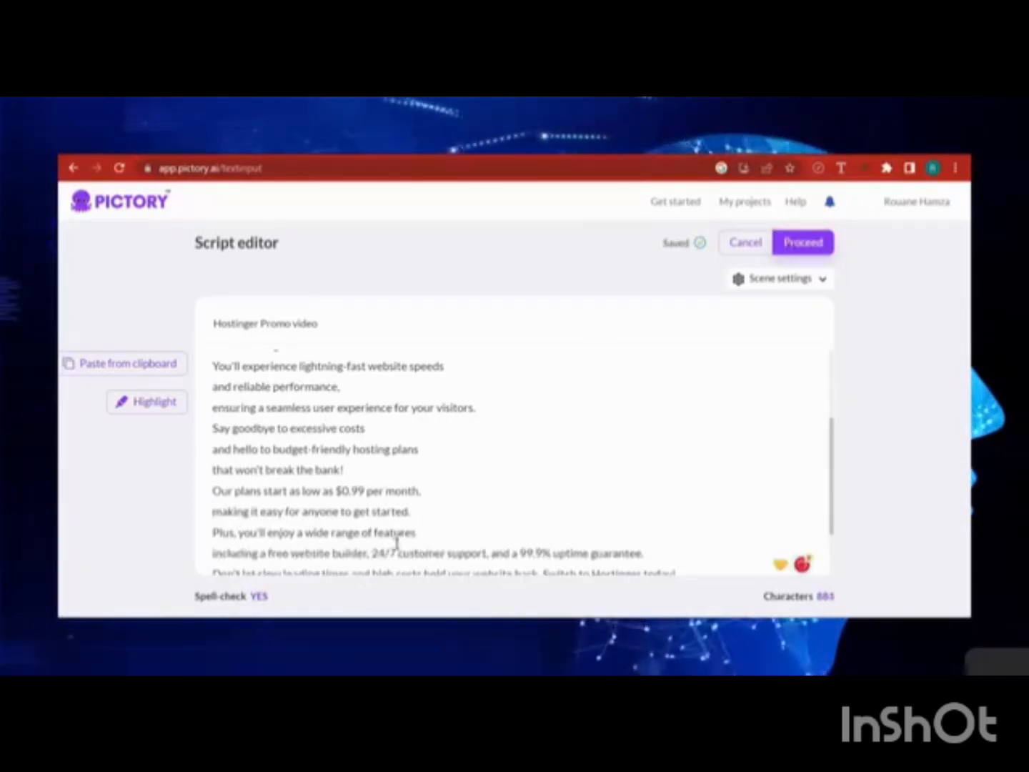
left_click(373, 553)
key("Return")
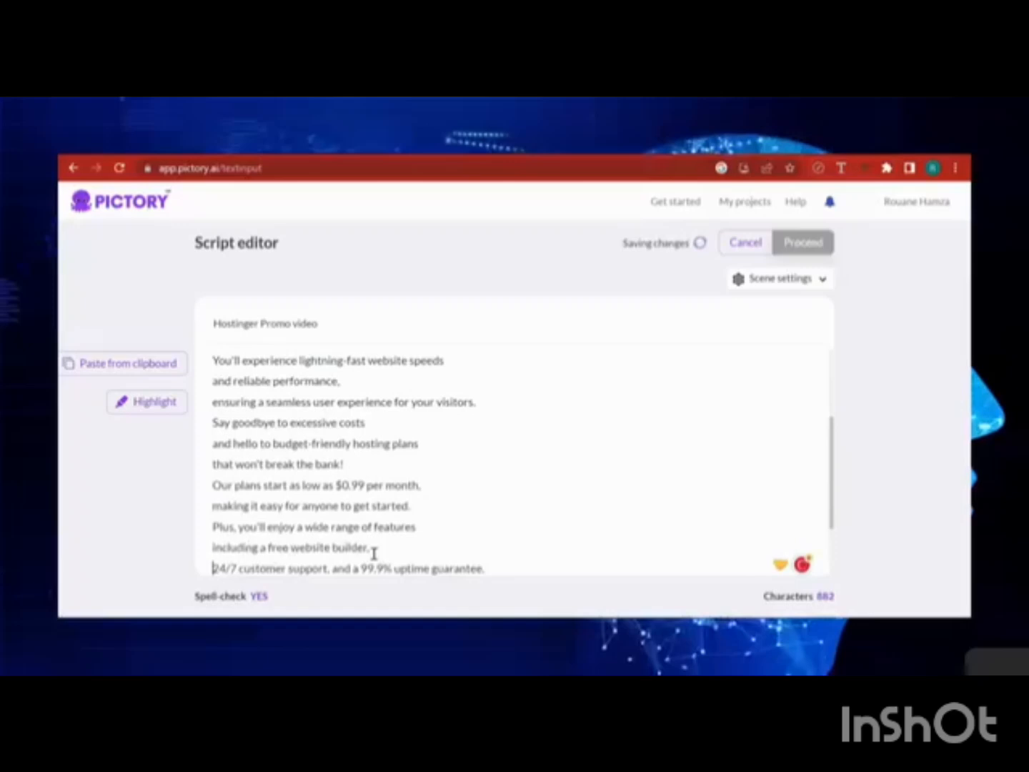
left_click(334, 568)
key("Return")
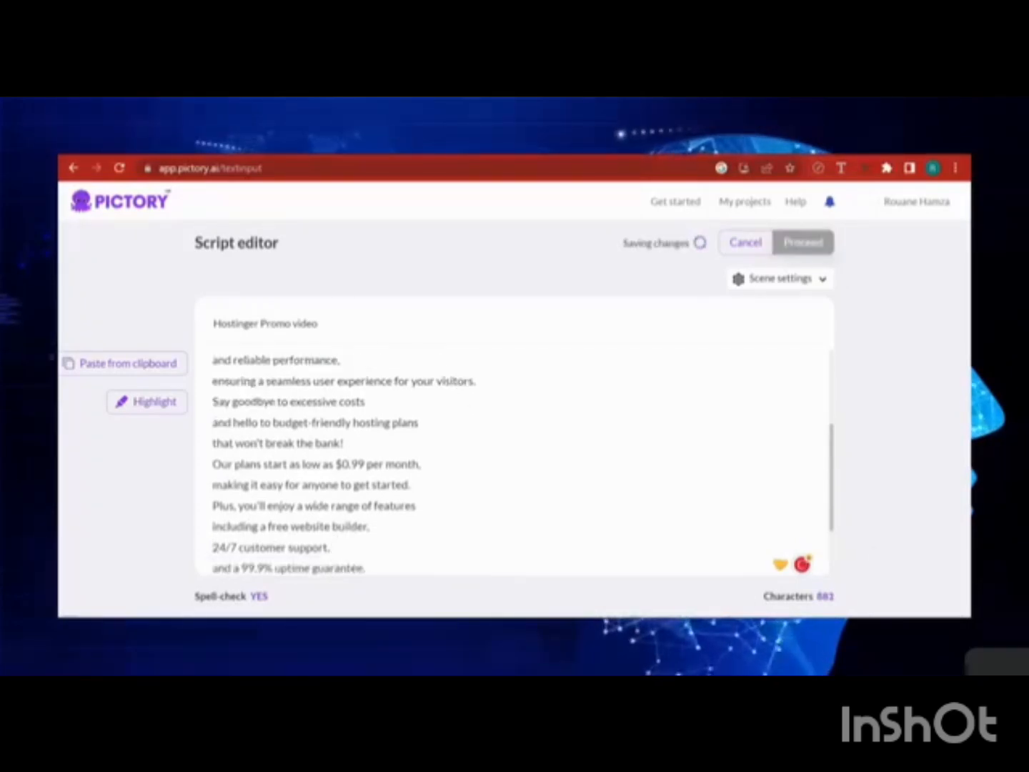
- Put "Switch to Hostinger today!" on its own line and delete the closing paragraph about the PAS framework
left_click_drag(833, 495, 836, 549)
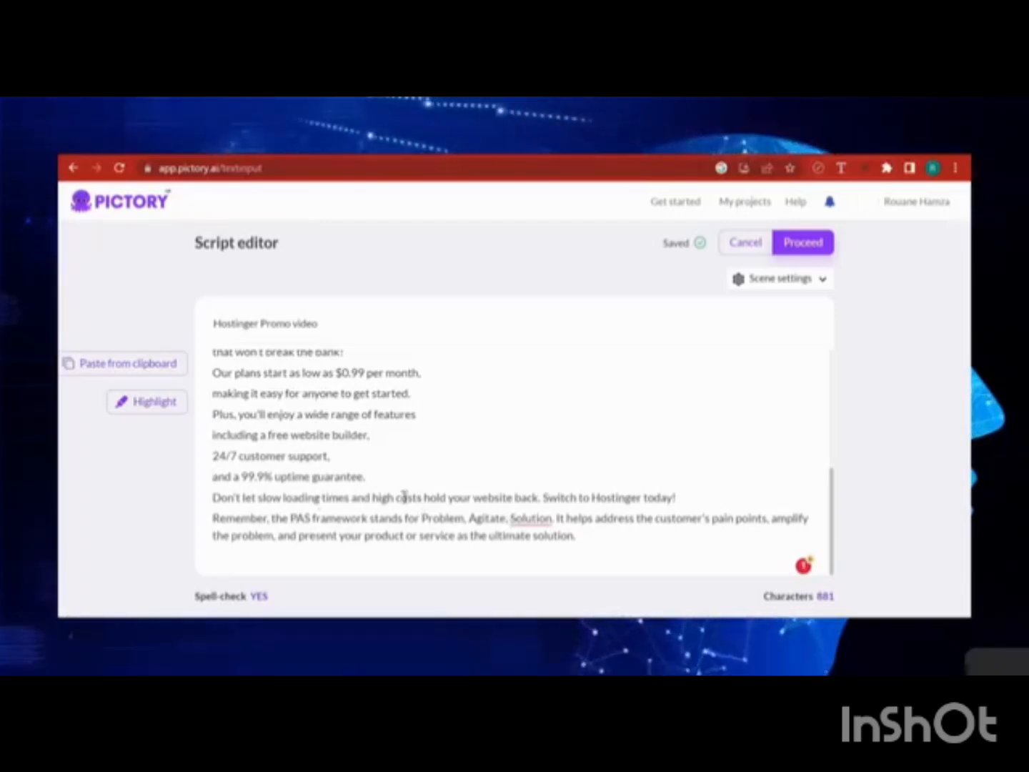
left_click(541, 498)
key("Return")
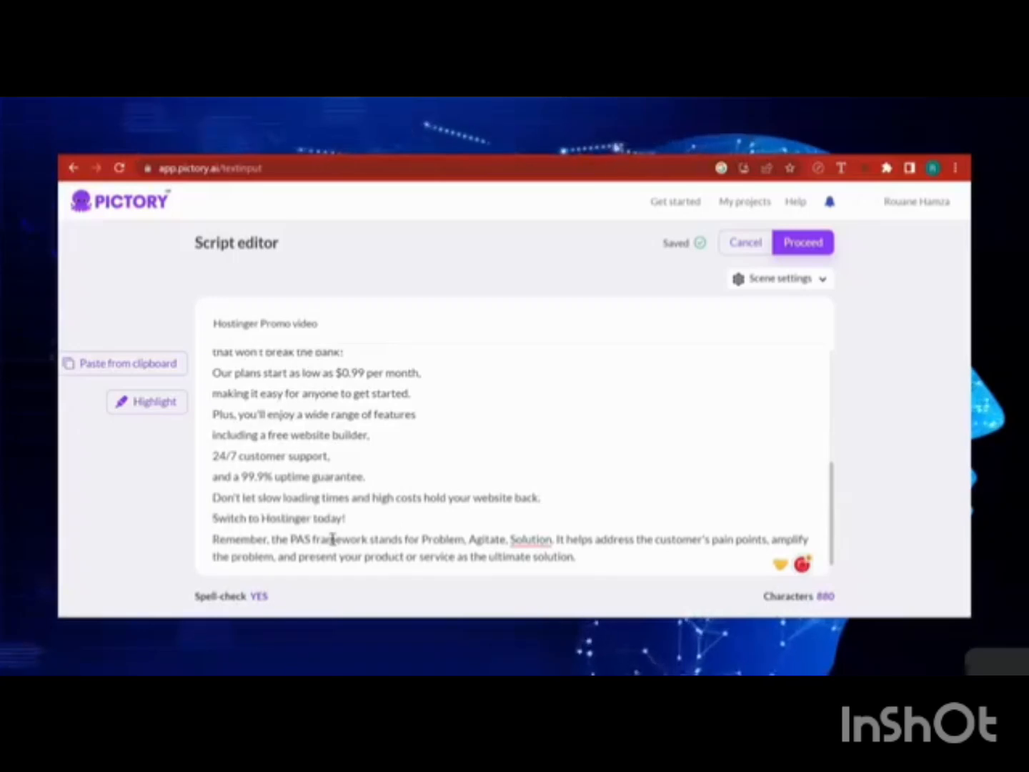
triple_click(411, 543)
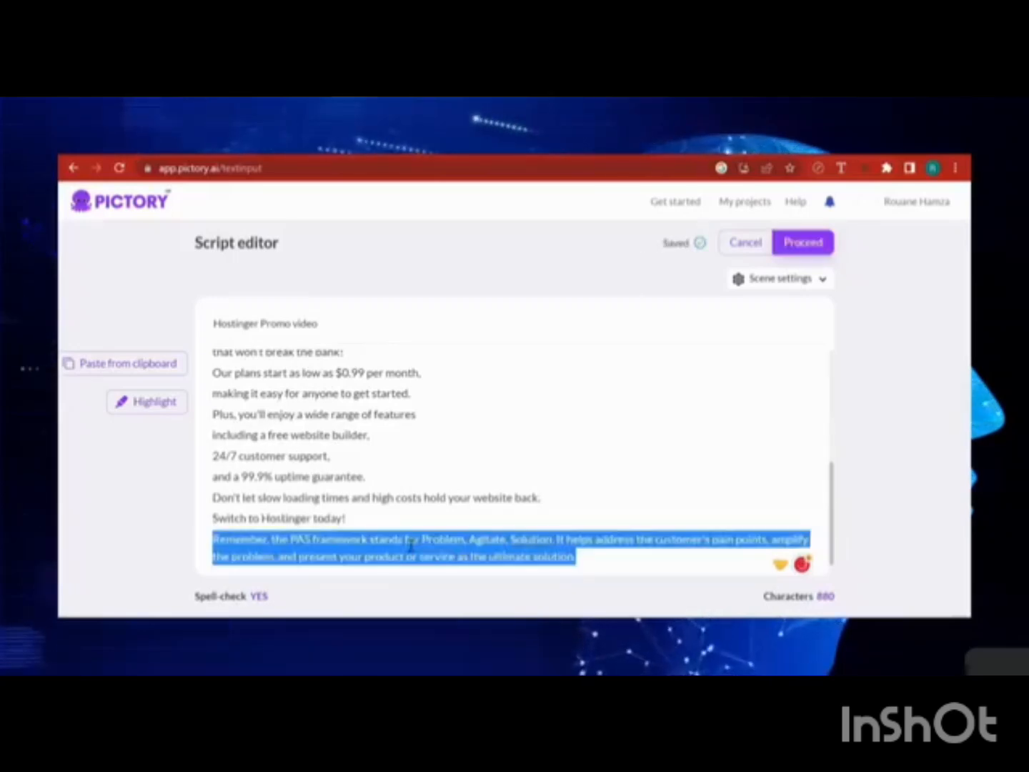
key("BackSpace")
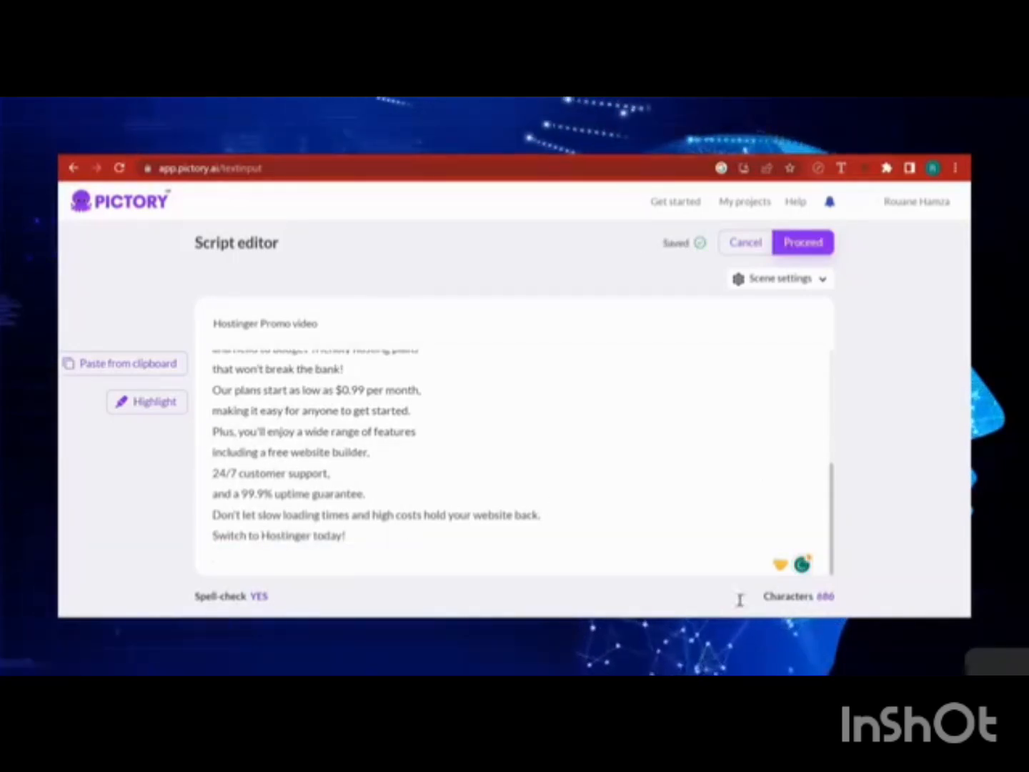
- Review the start of the script and check which break type the scene settings use for creating new scenes
left_click_drag(833, 516, 829, 404)
left_click(821, 278)
left_click(644, 478)
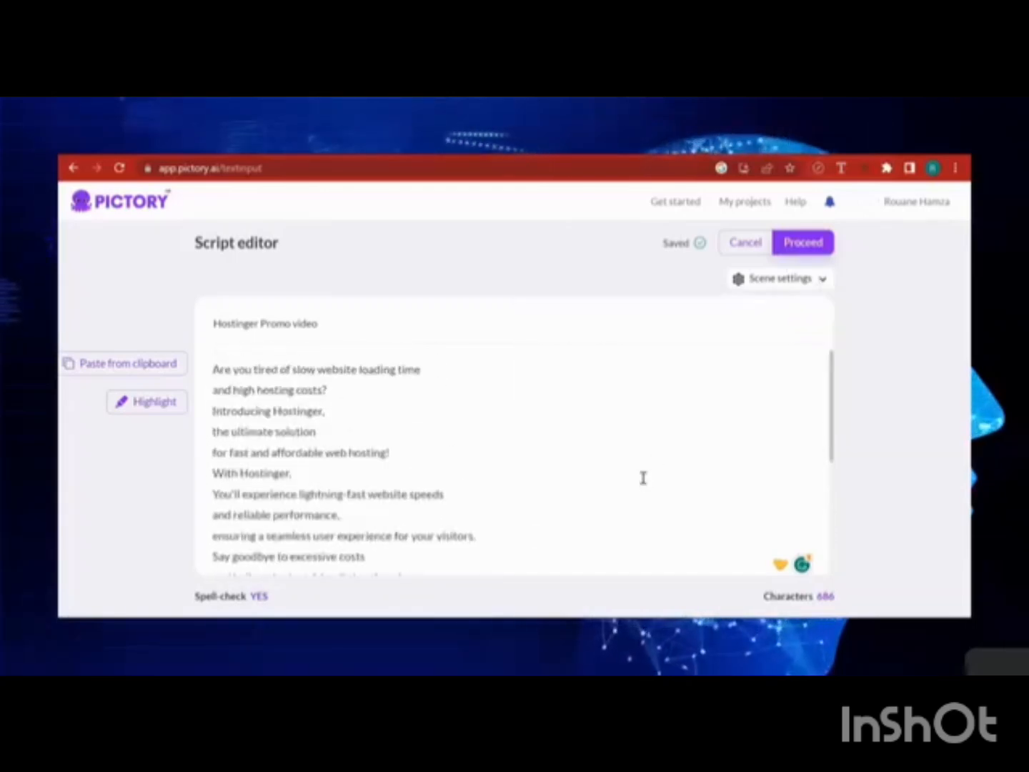
left_click(771, 280)
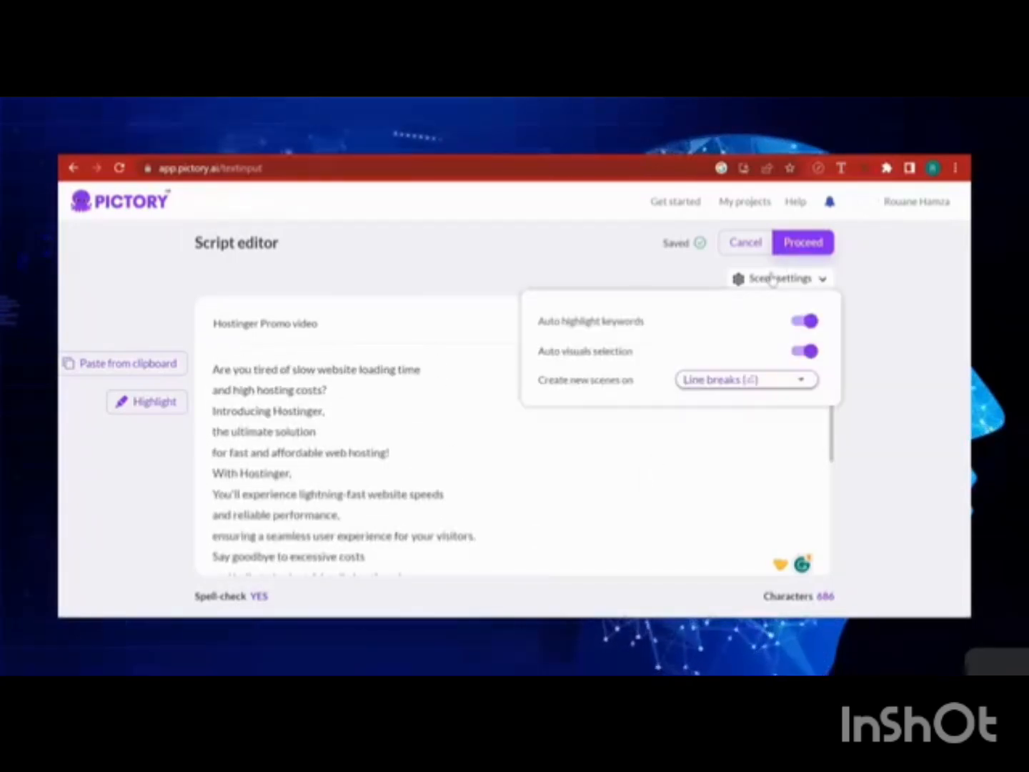
left_click(744, 380)
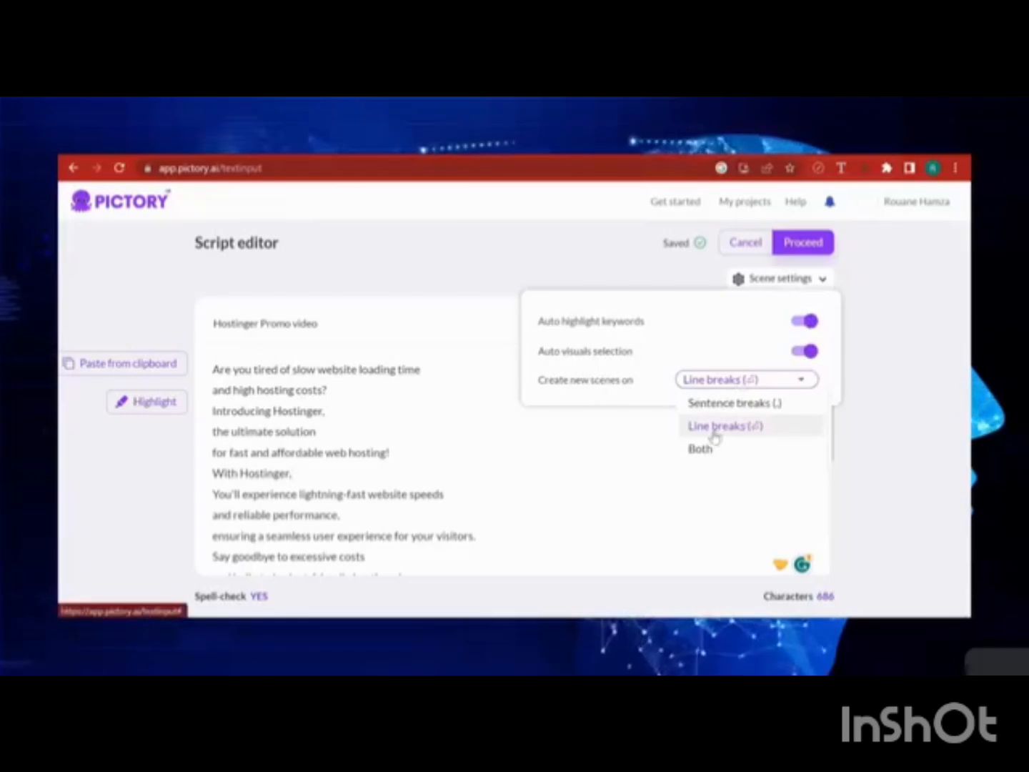
left_click(640, 537)
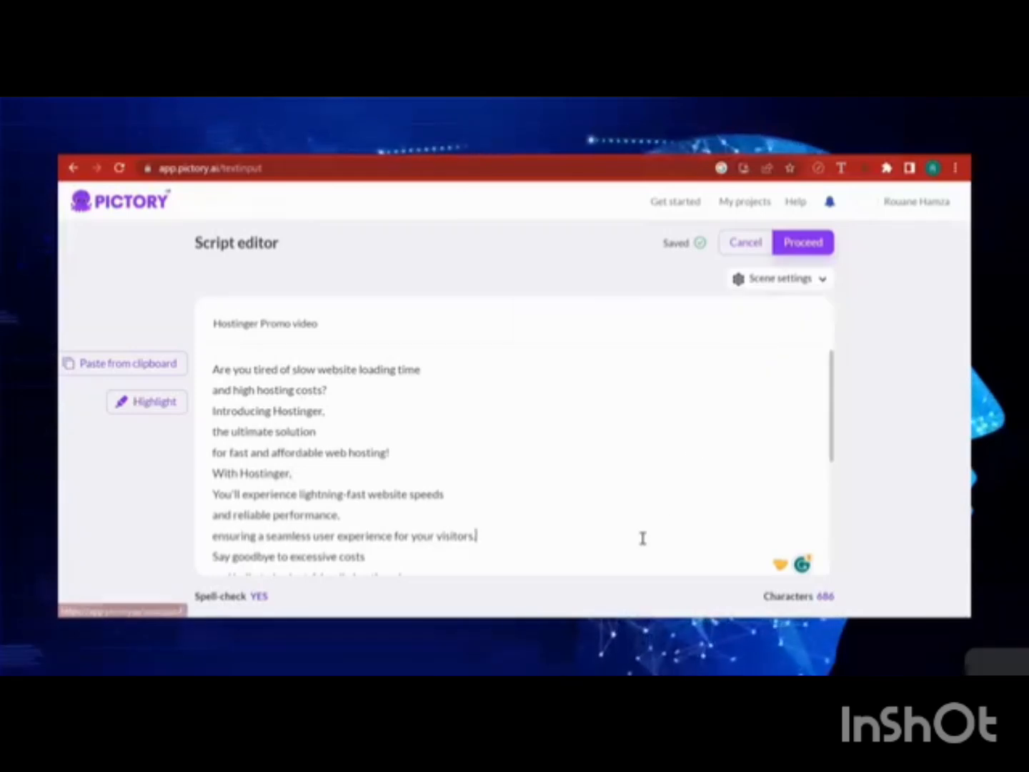
- Proceed to the template library and create the storyboard with the Subtitle dark template in the 16:9 aspect ratio
left_click(801, 247)
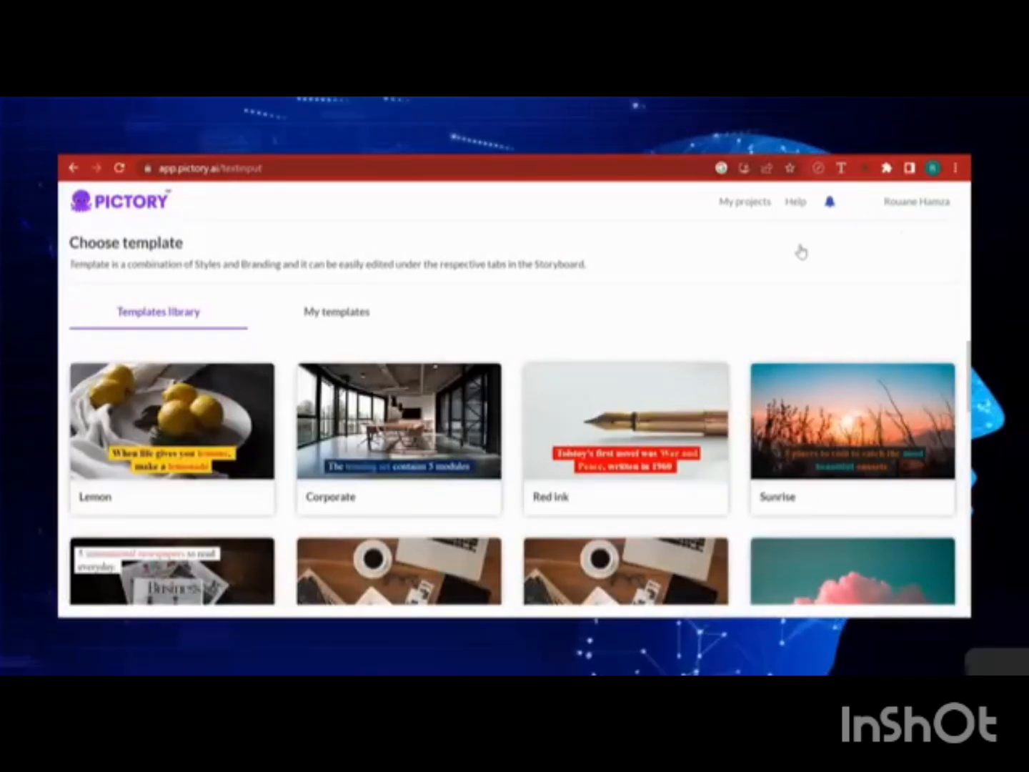
scroll(513, 472, "down", 10)
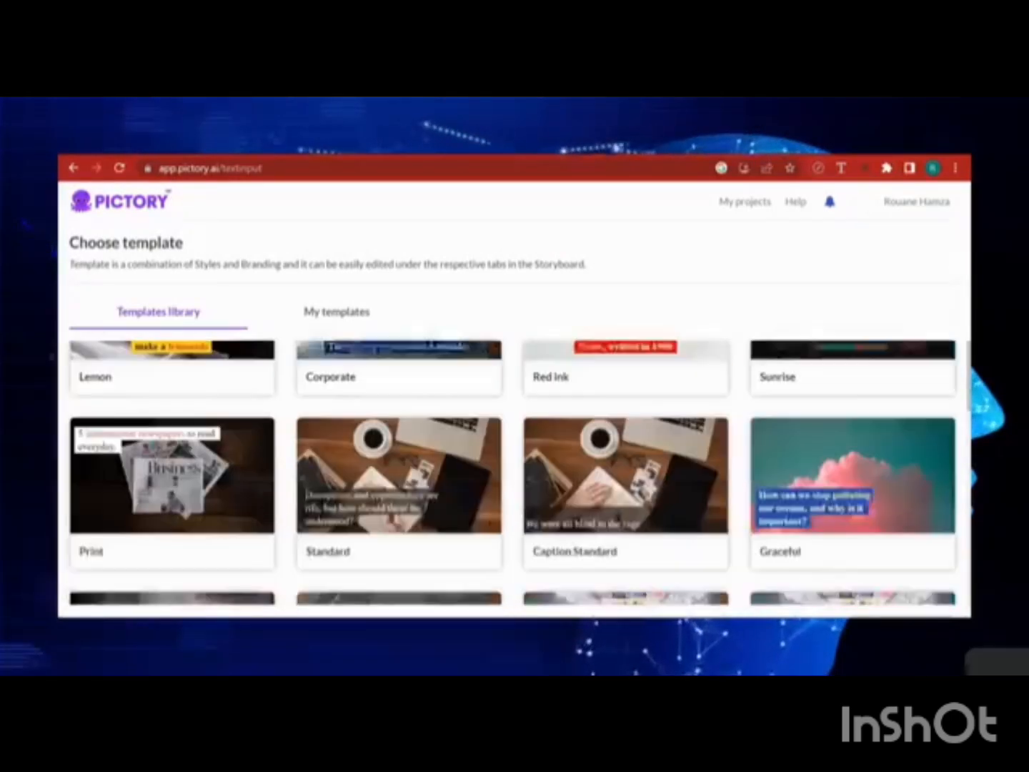
scroll(513, 471, "down", 9)
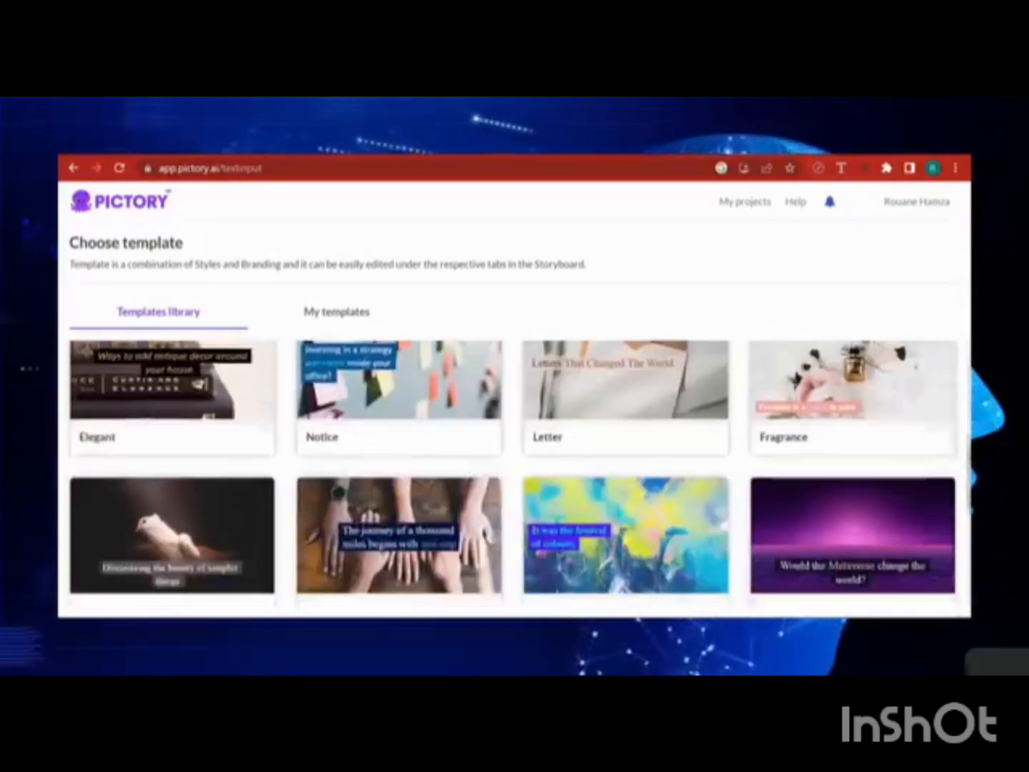
scroll(513, 473, "down", 5)
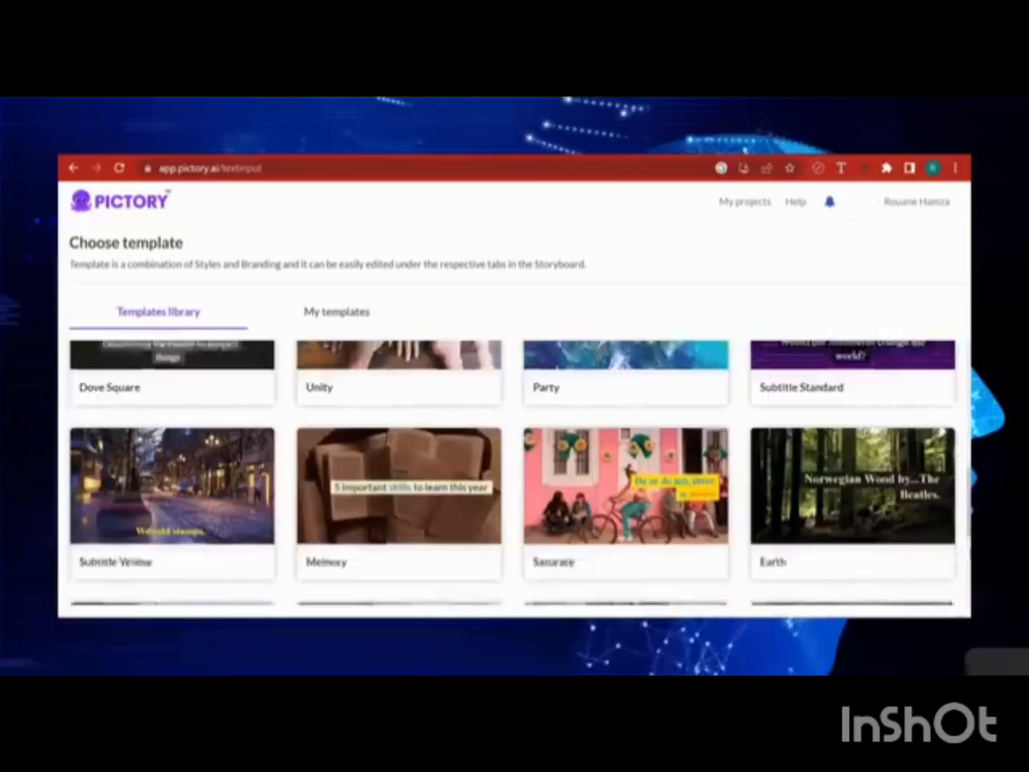
scroll(513, 473, "down", 5)
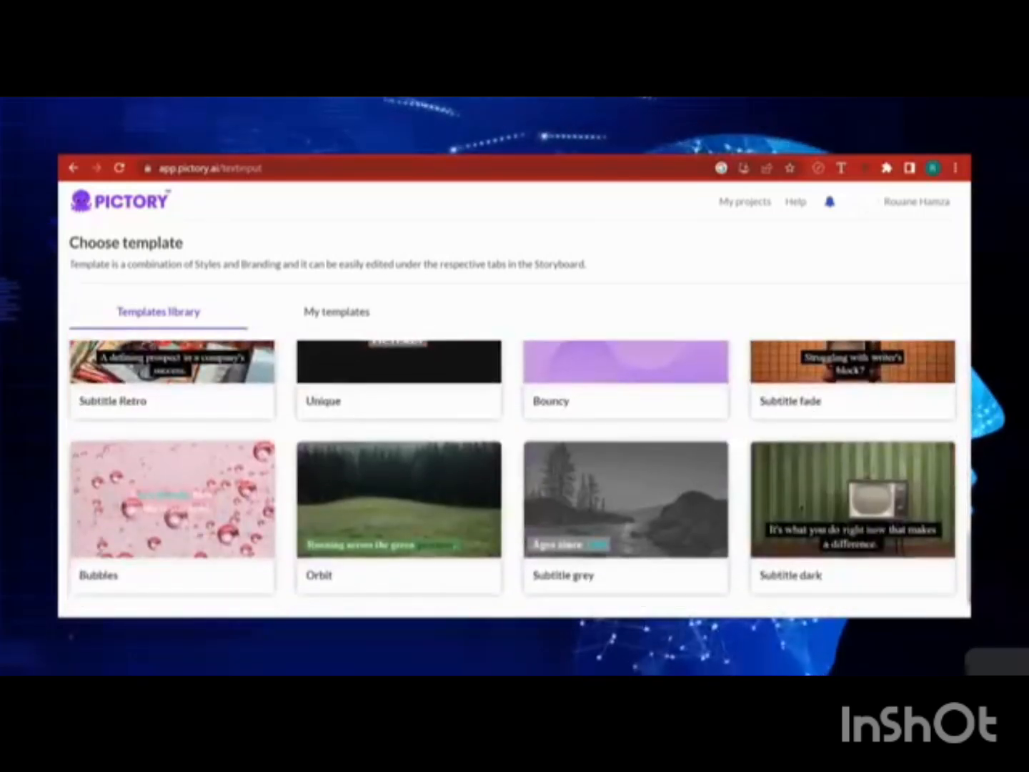
mouse_move(858, 581)
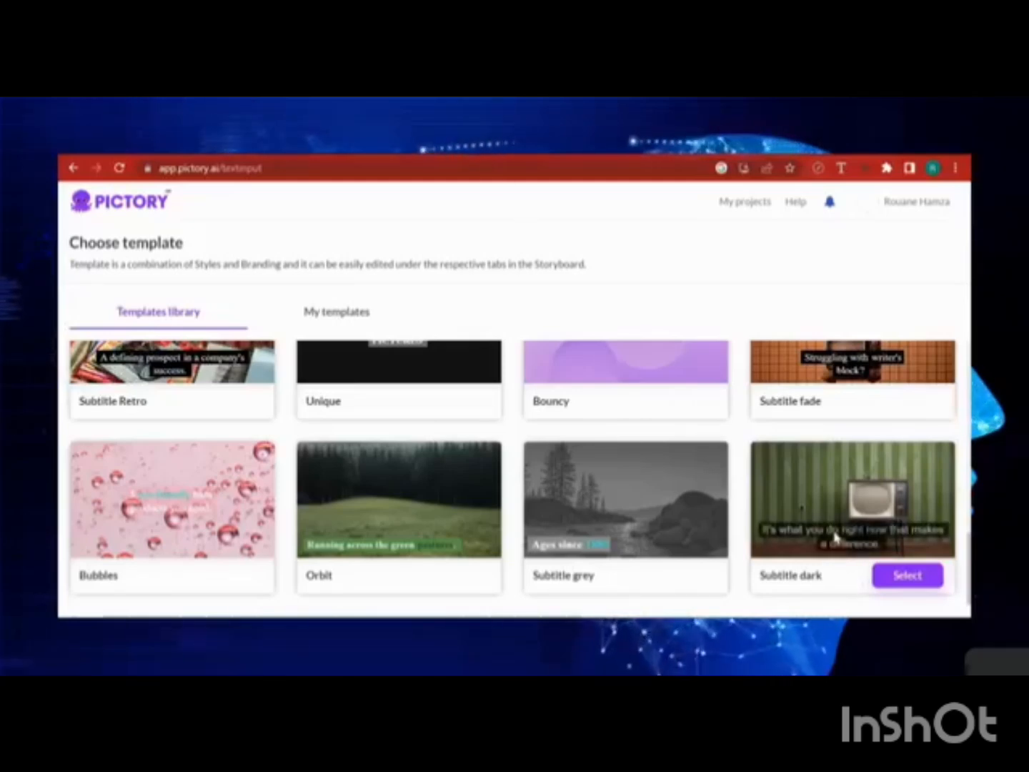
scroll(513, 471, "up", 10)
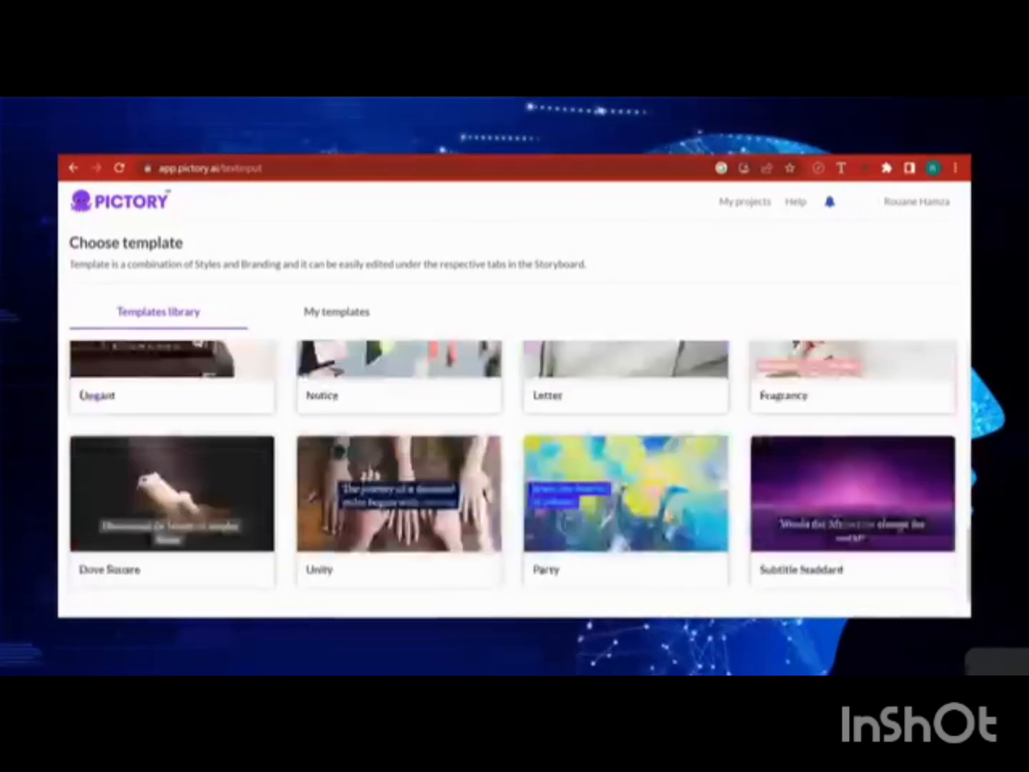
scroll(862, 534, "down", 10)
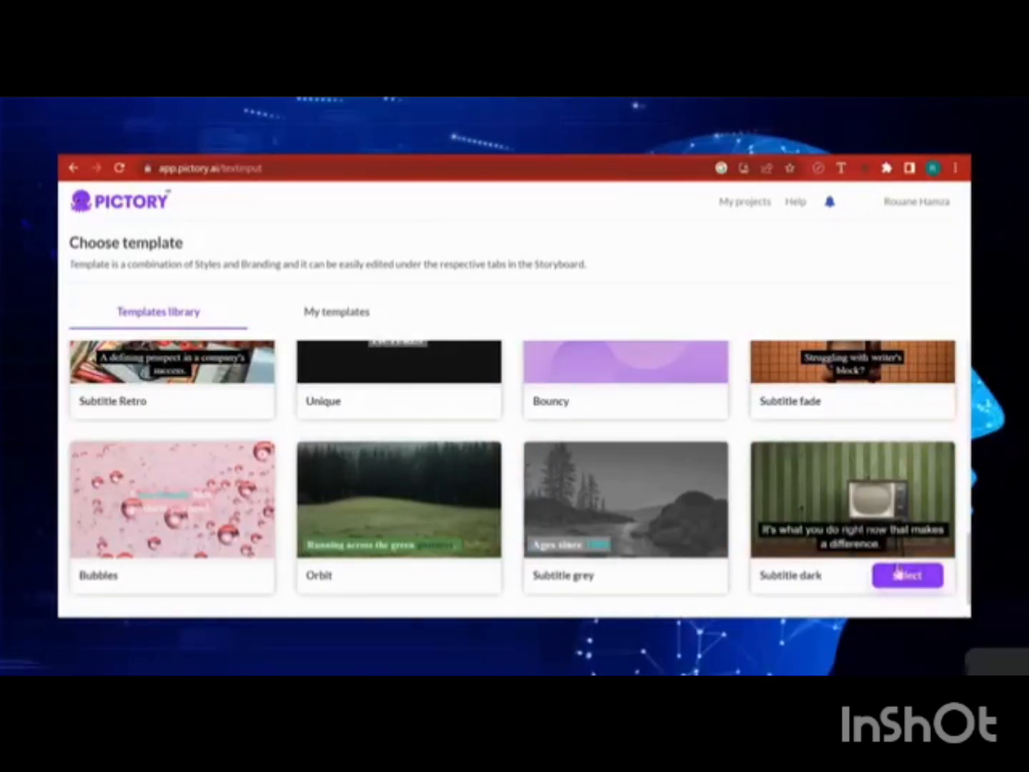
left_click(904, 577)
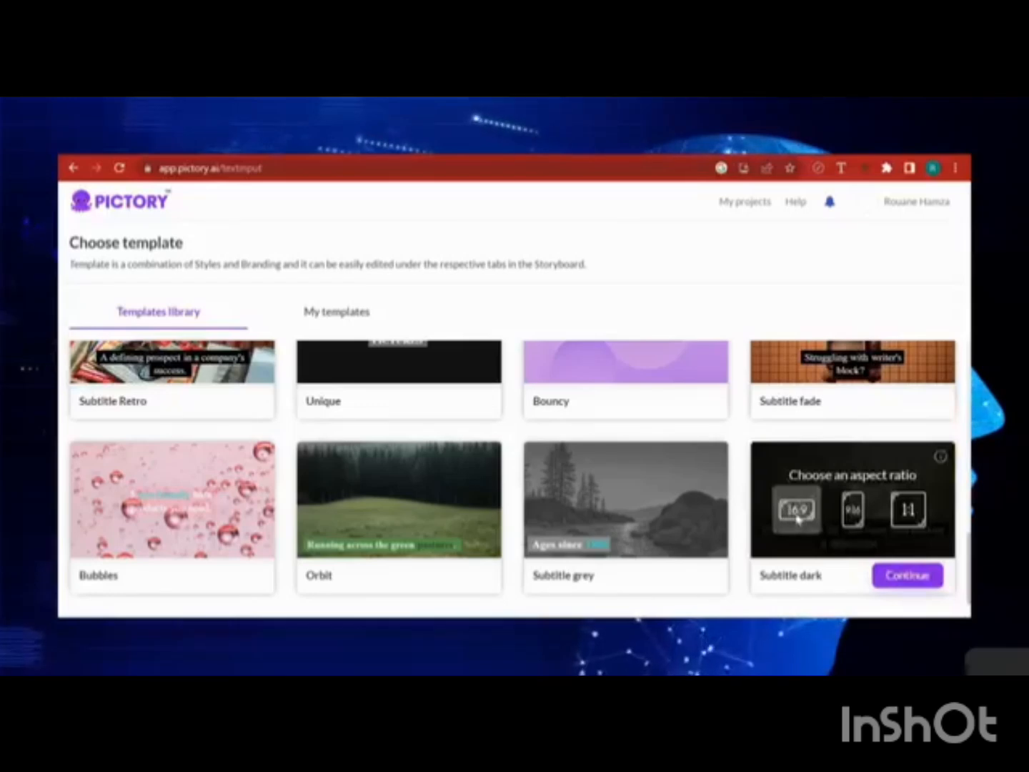
left_click(898, 576)
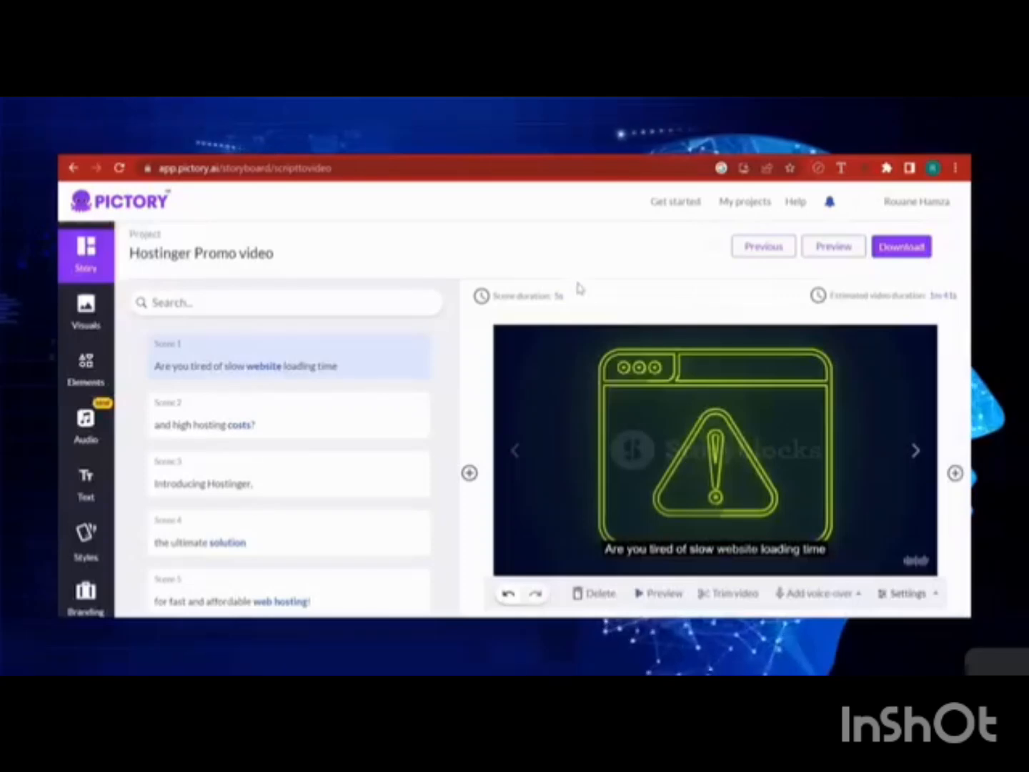
left_click(579, 293)
left_click(968, 373)
left_click(546, 299)
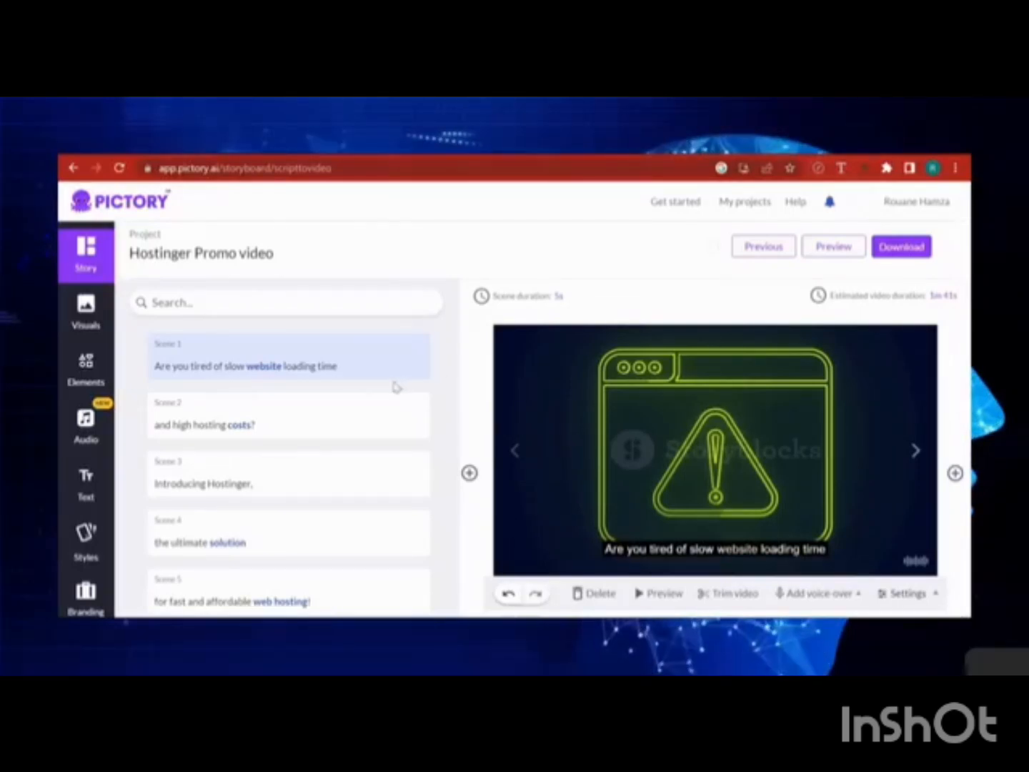
- Check the scene duration setting and review the automatically chosen visuals for the first three scenes
left_click(591, 300)
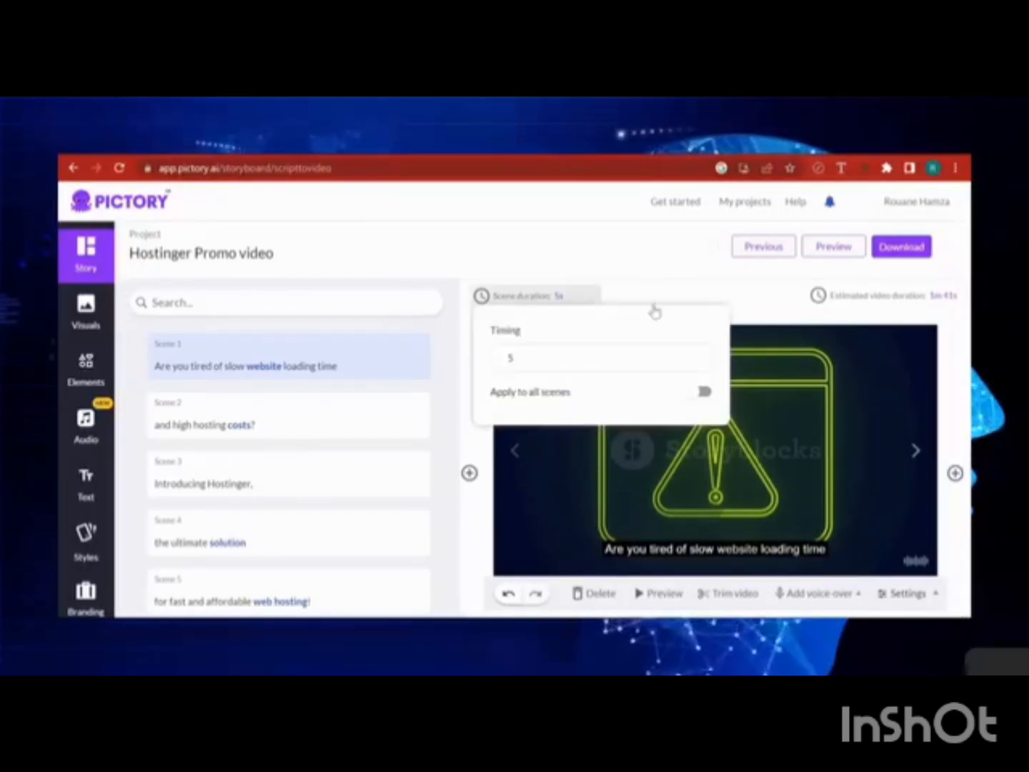
left_click(306, 408)
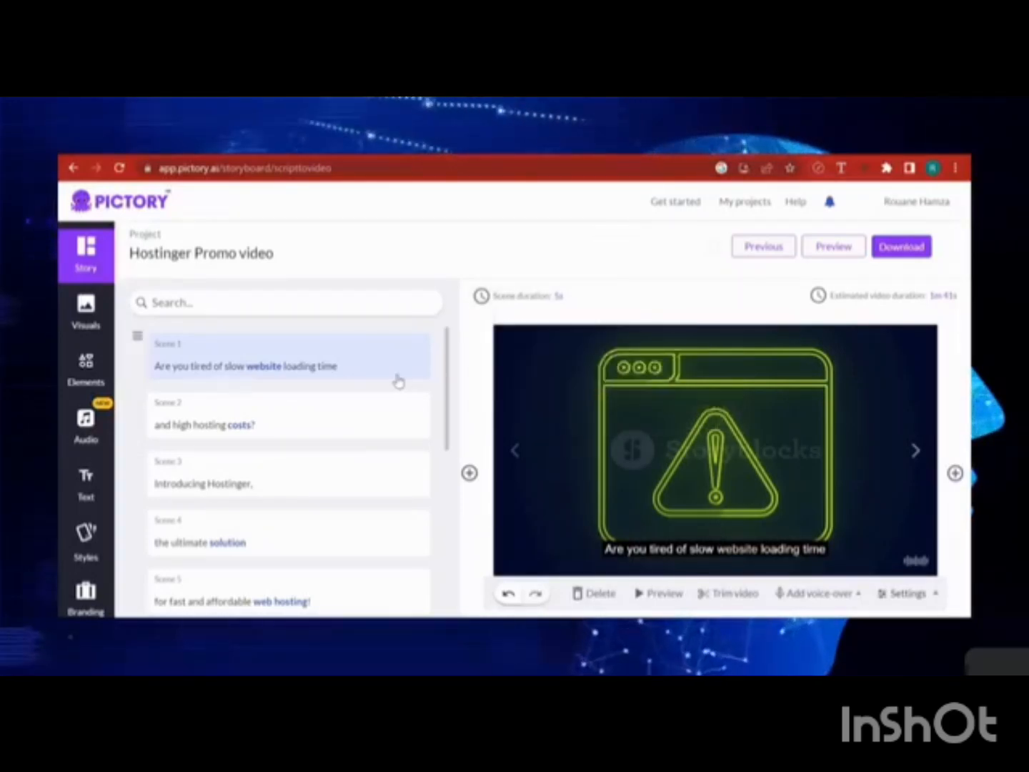
left_click(309, 412)
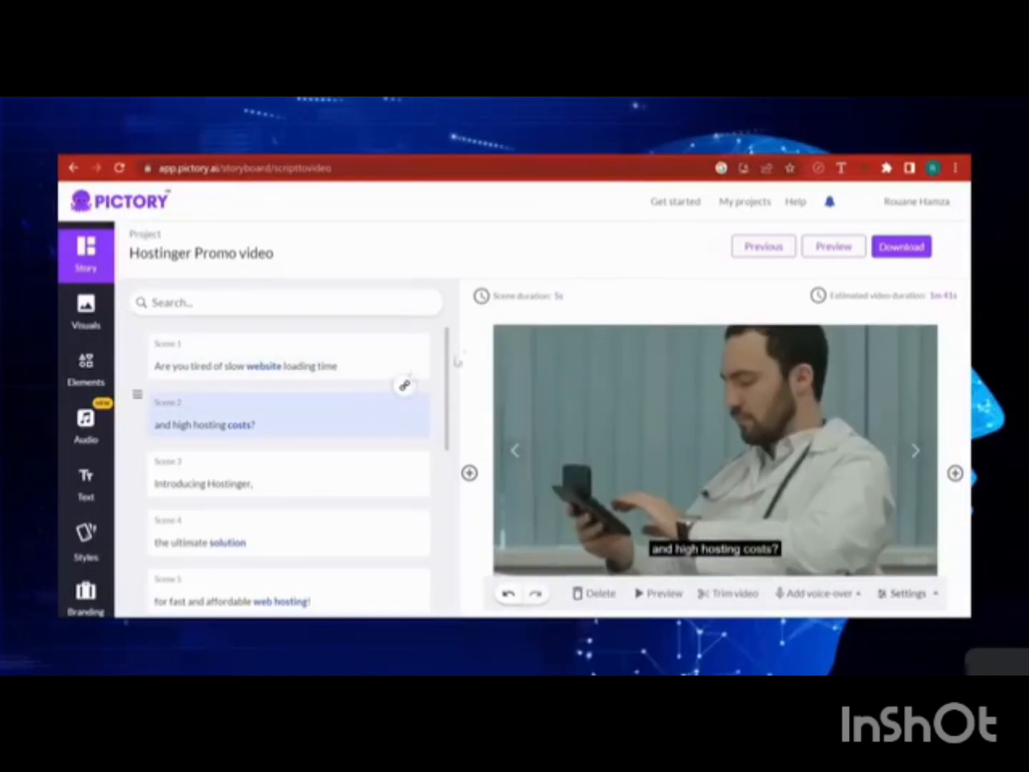
left_click(344, 473)
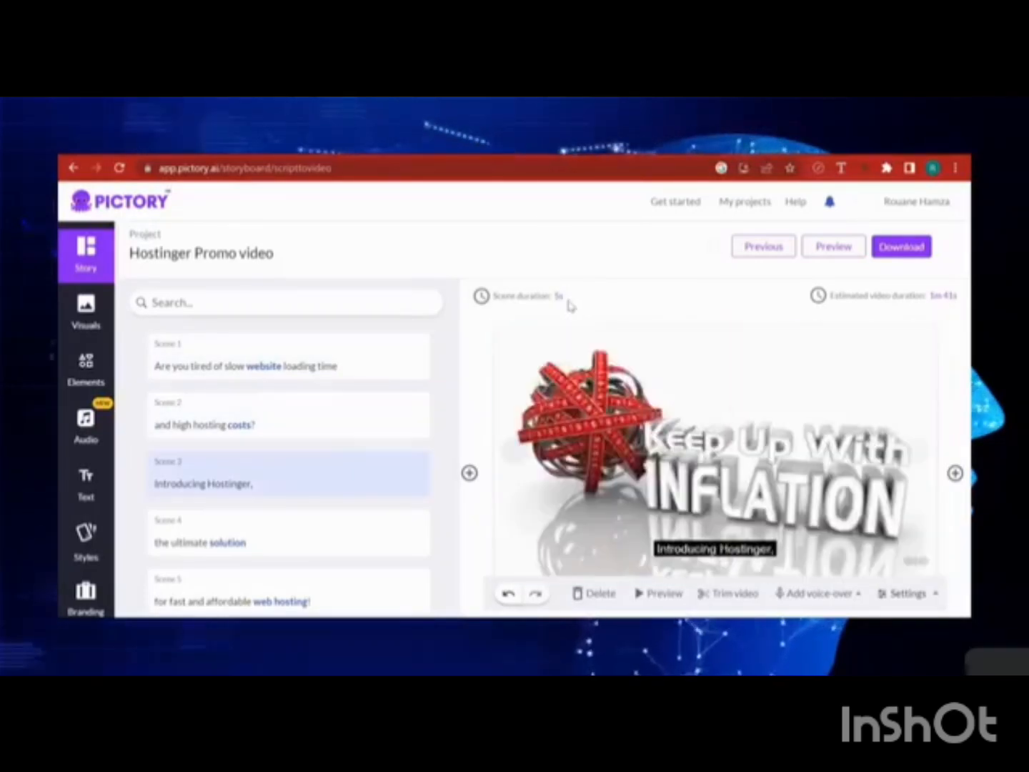
left_click(235, 355)
mouse_move(565, 303)
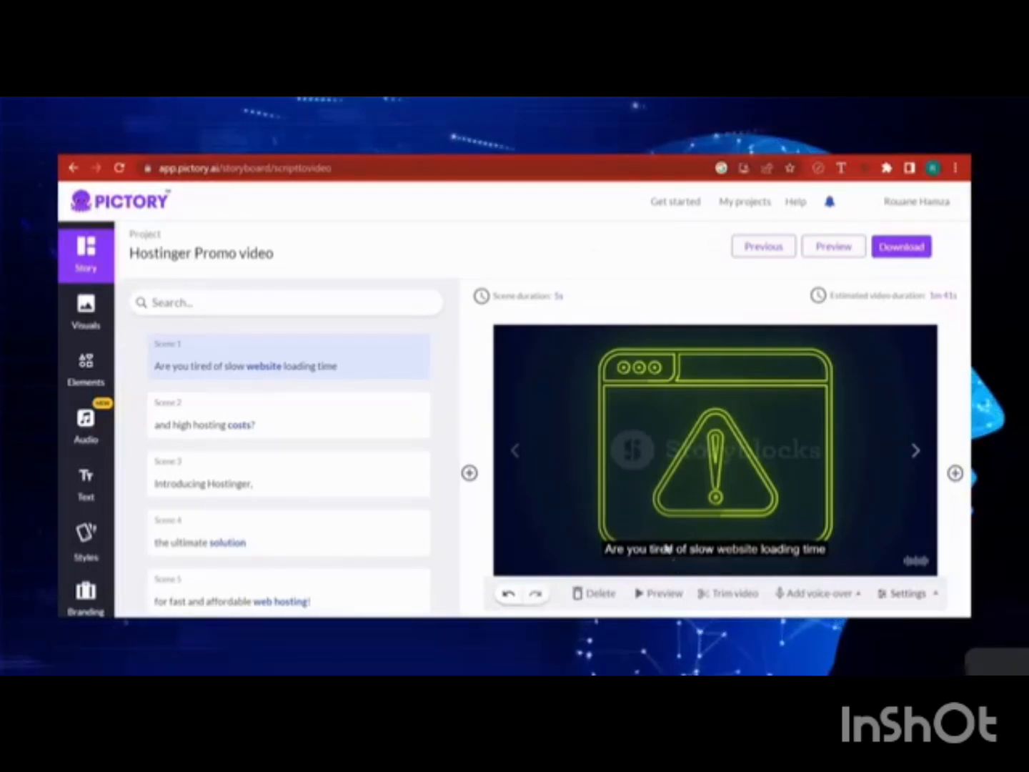
left_click(537, 306)
left_click(800, 537)
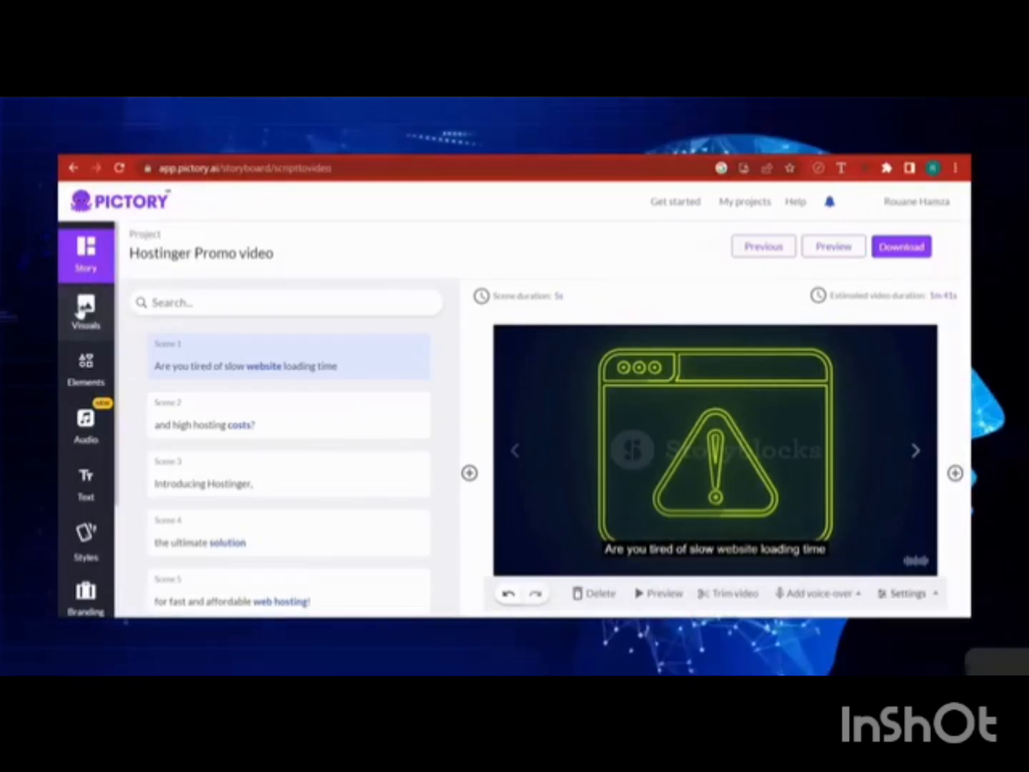
- Browse the library's stock visuals suggested for the first scene's keyword "website", then return to the story scenes
left_click(82, 309)
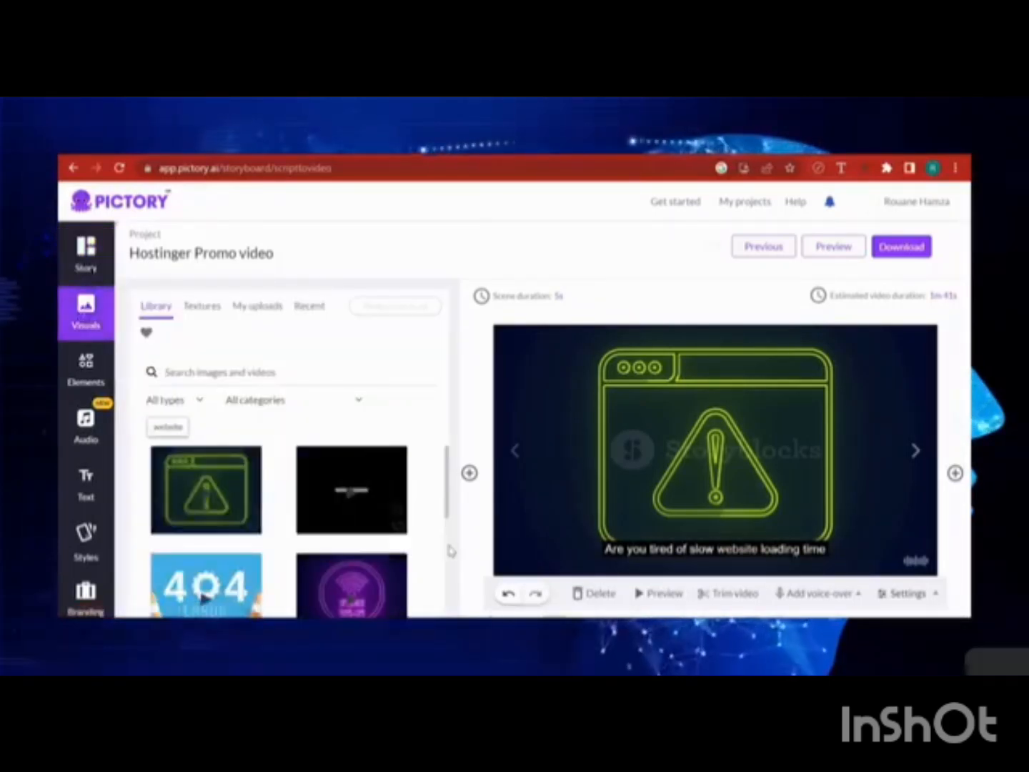
scroll(450, 549, "down", 5)
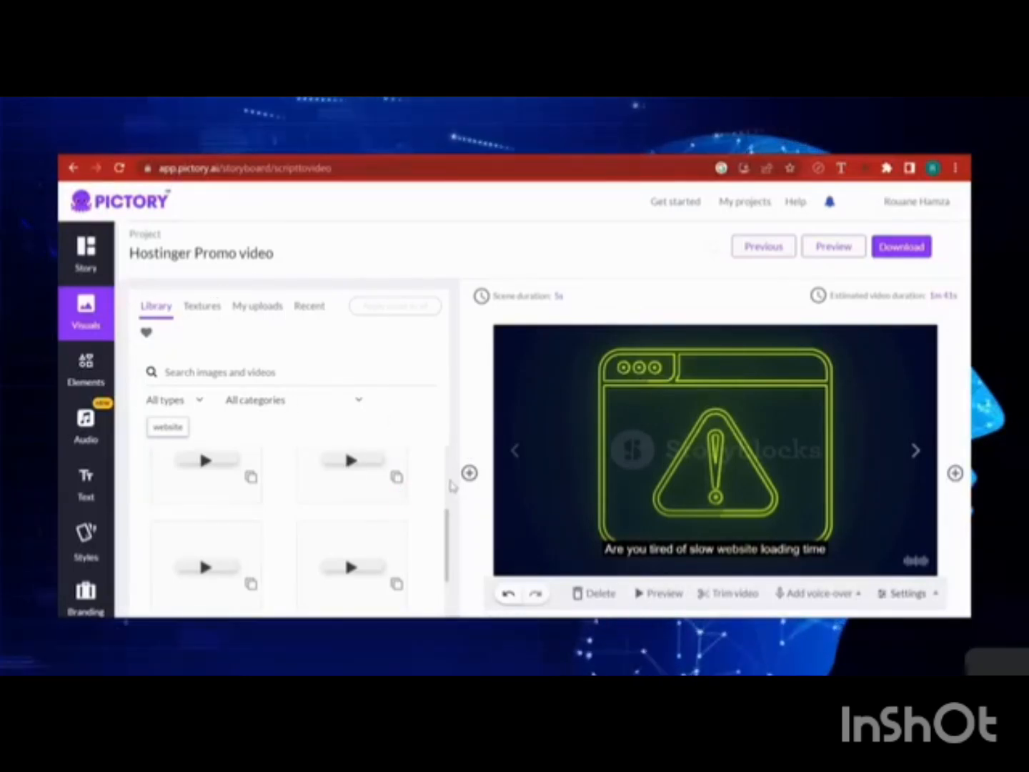
left_click_drag(448, 539, 444, 652)
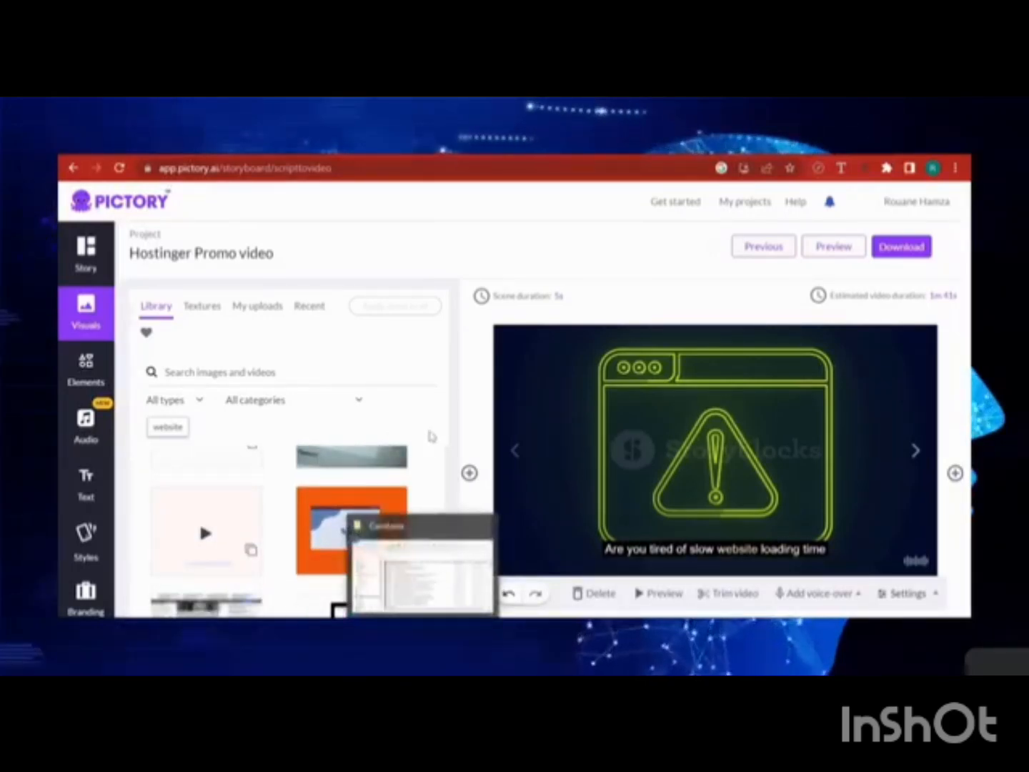
left_click_drag(451, 578, 460, 466)
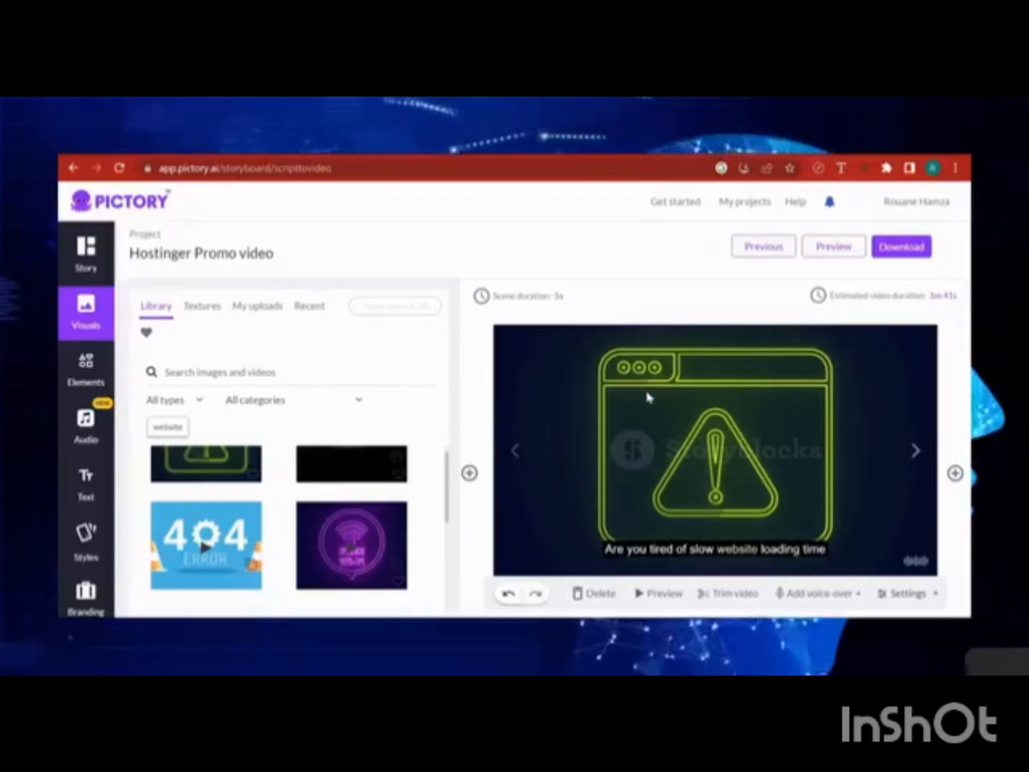
left_click(102, 270)
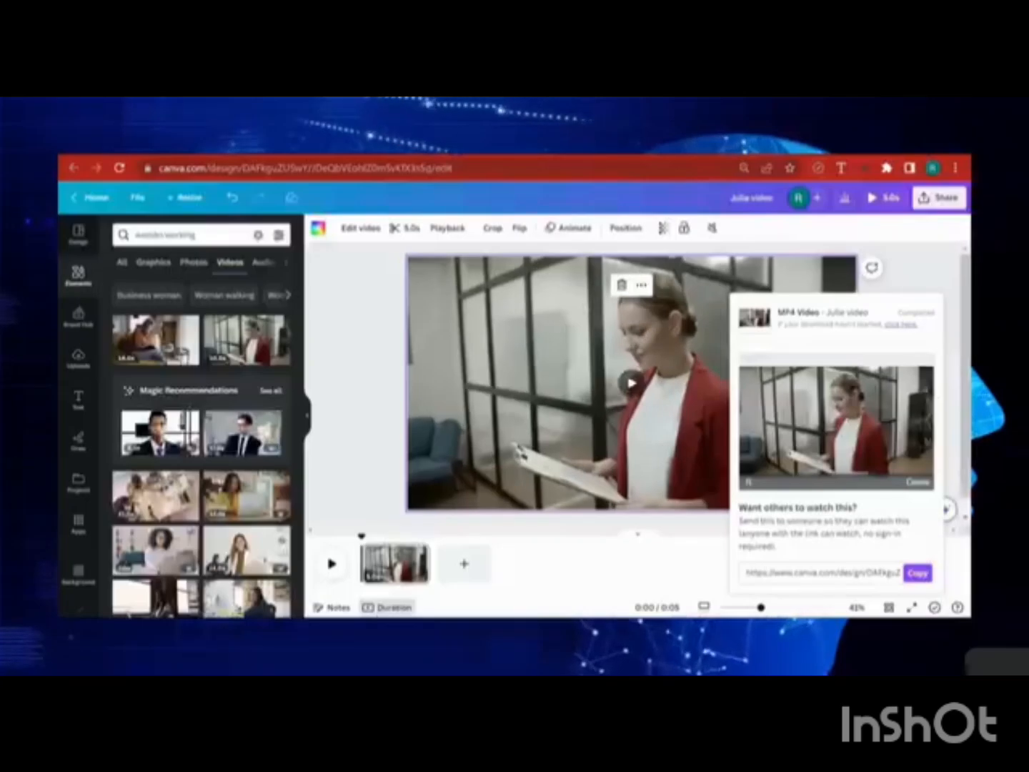
- Delete the existing clip of the woman in the red blazer from the Canva page and check the first scene's duration in Pictory
key("Delete")
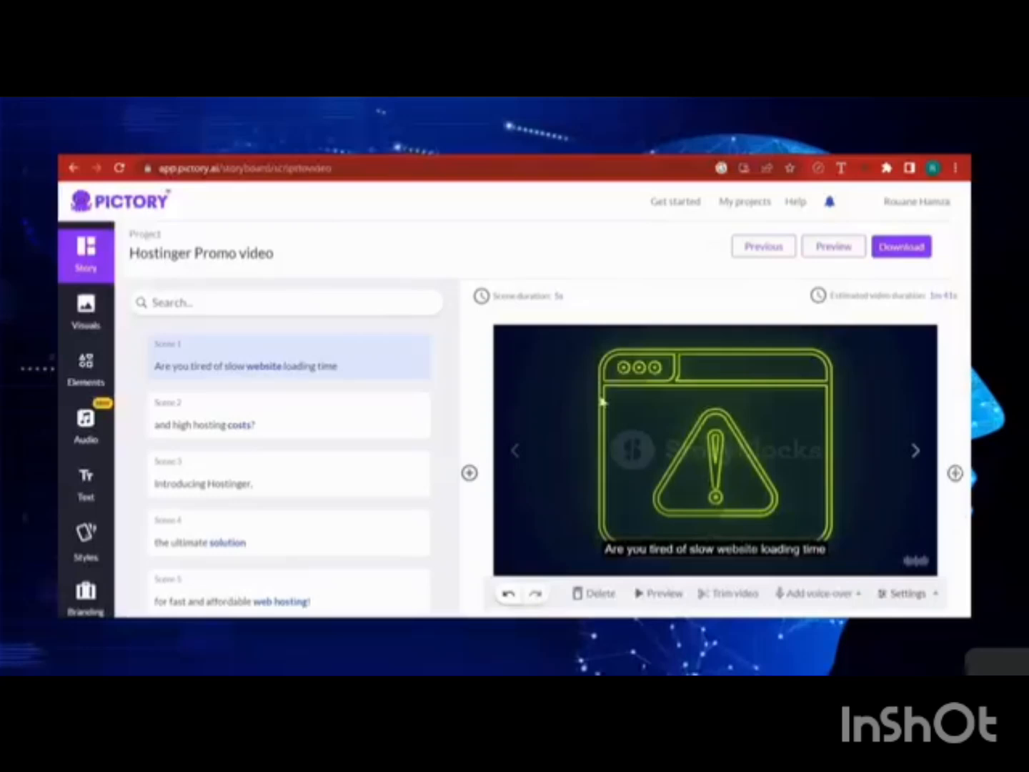
left_click(562, 305)
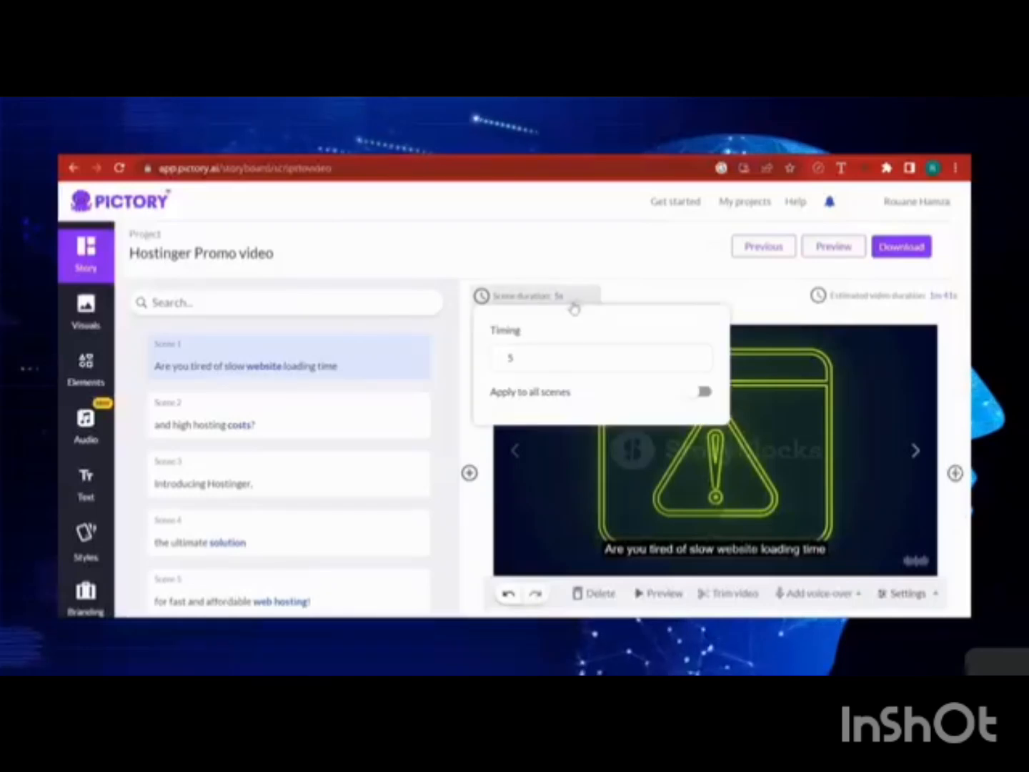
left_click(561, 301)
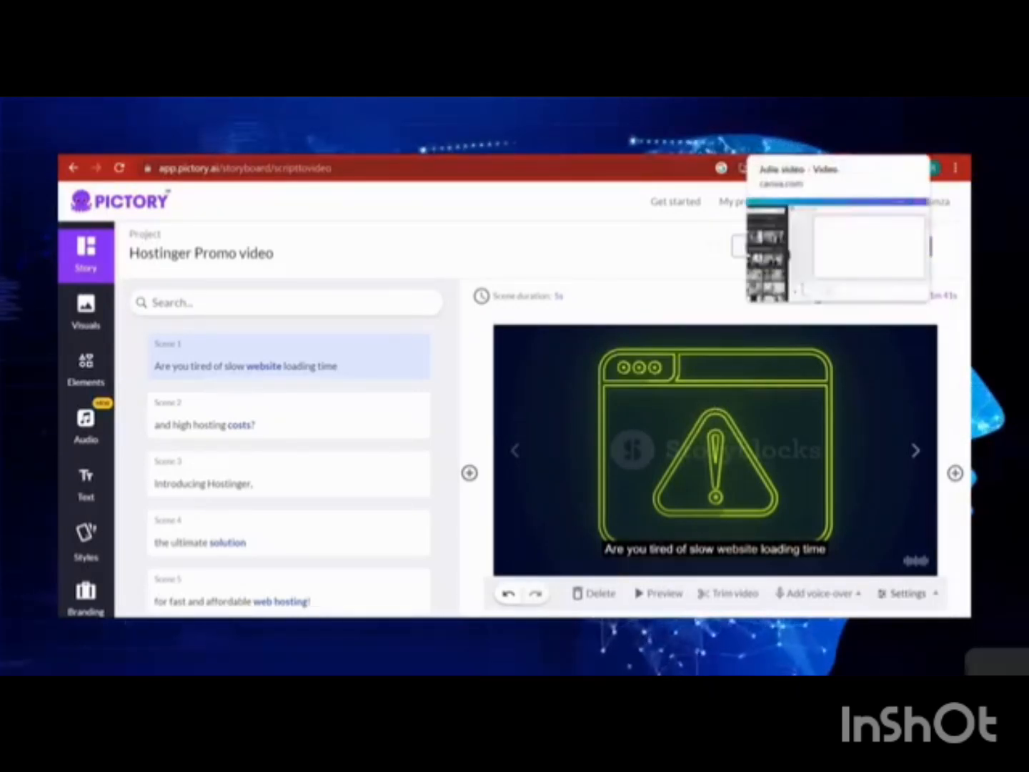
- Switch to Canva, search its videos for "angry" and add the clip of the office man swinging a bat at a laptop
key("ctrl+Tab")
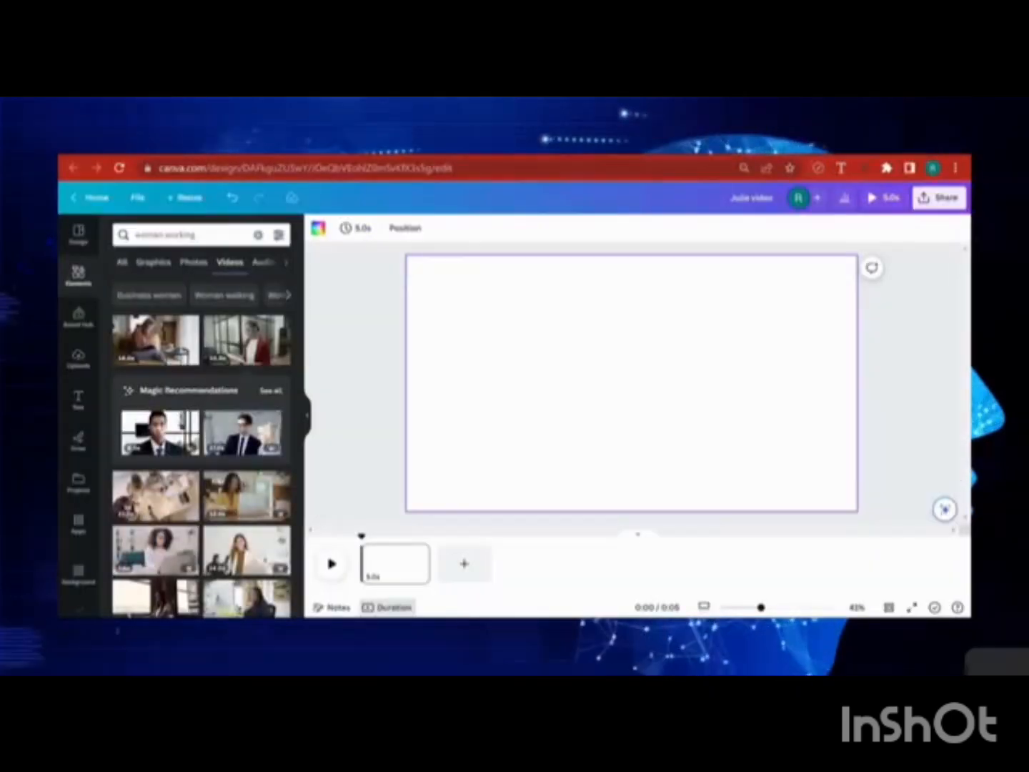
triple_click(173, 237)
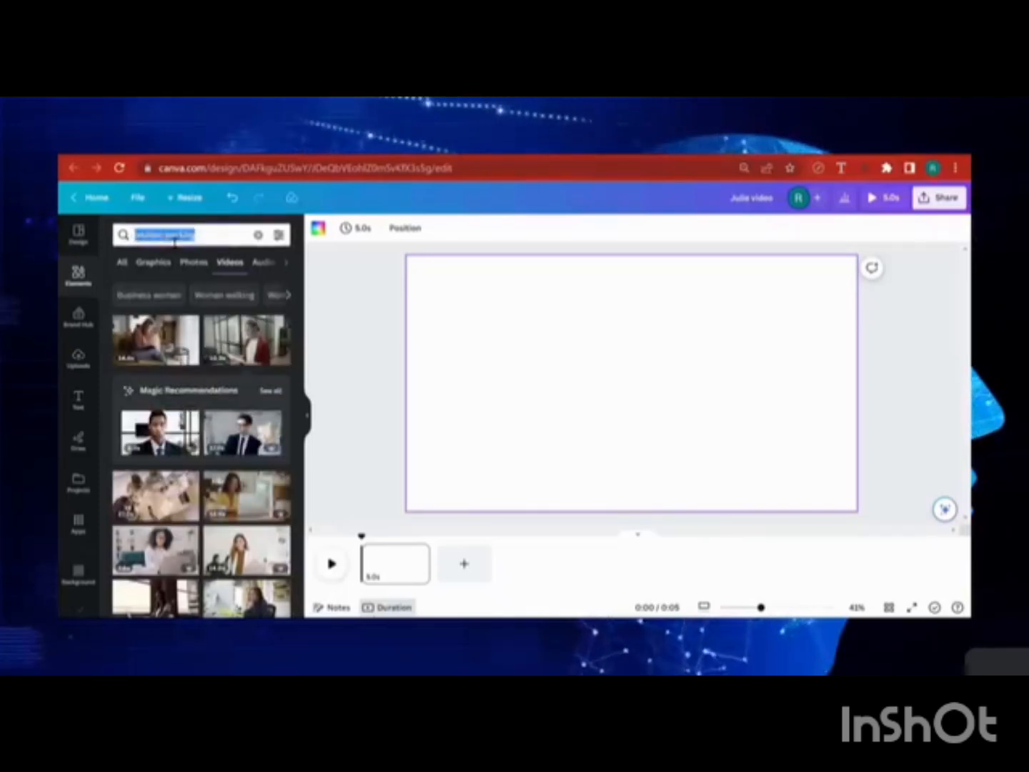
type("angry")
key("Return")
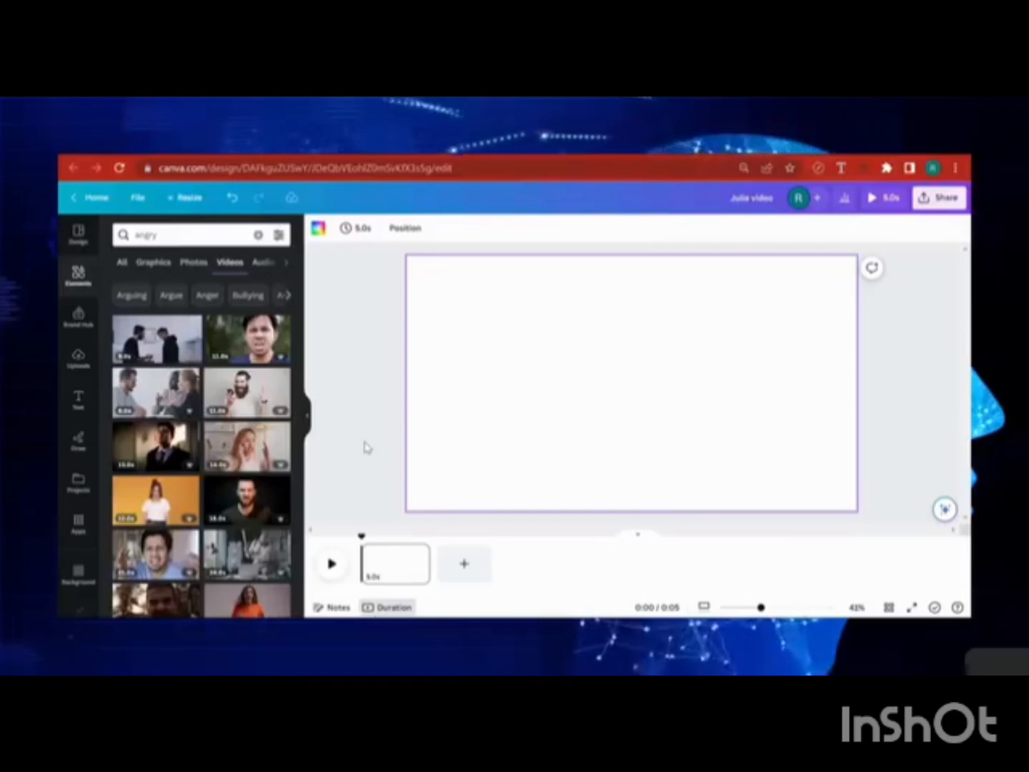
left_click(248, 562)
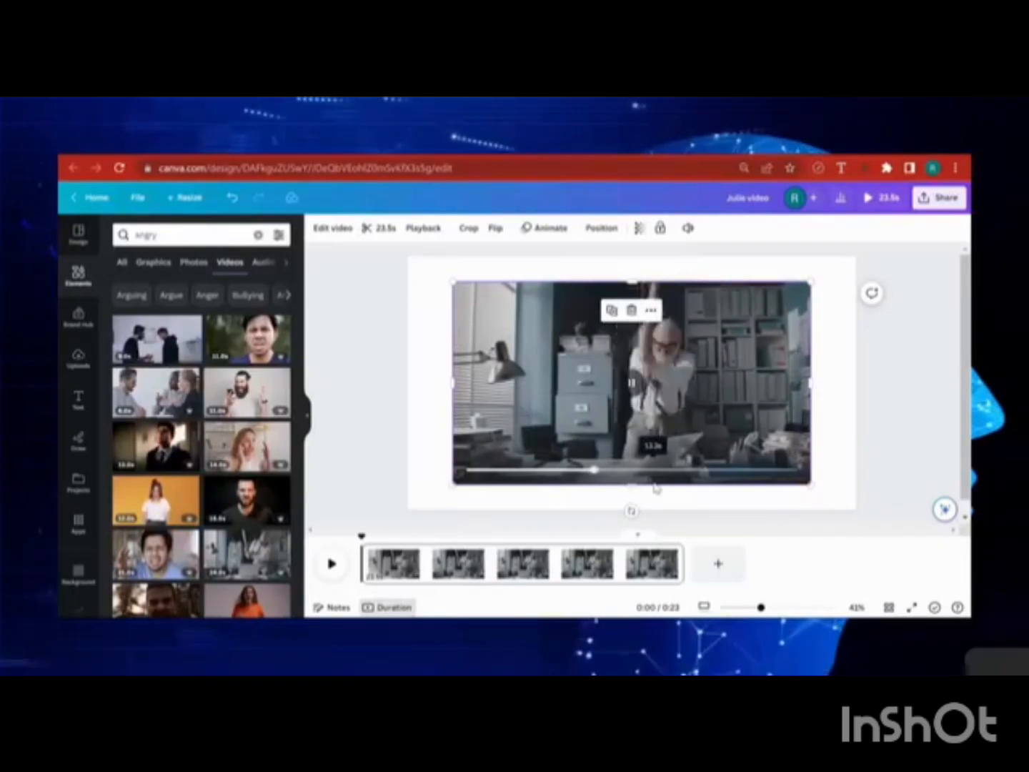
- Trim the office clip to 5.0 seconds and rename the design "Scene 1 - Hostinger promo video"
left_click(379, 228)
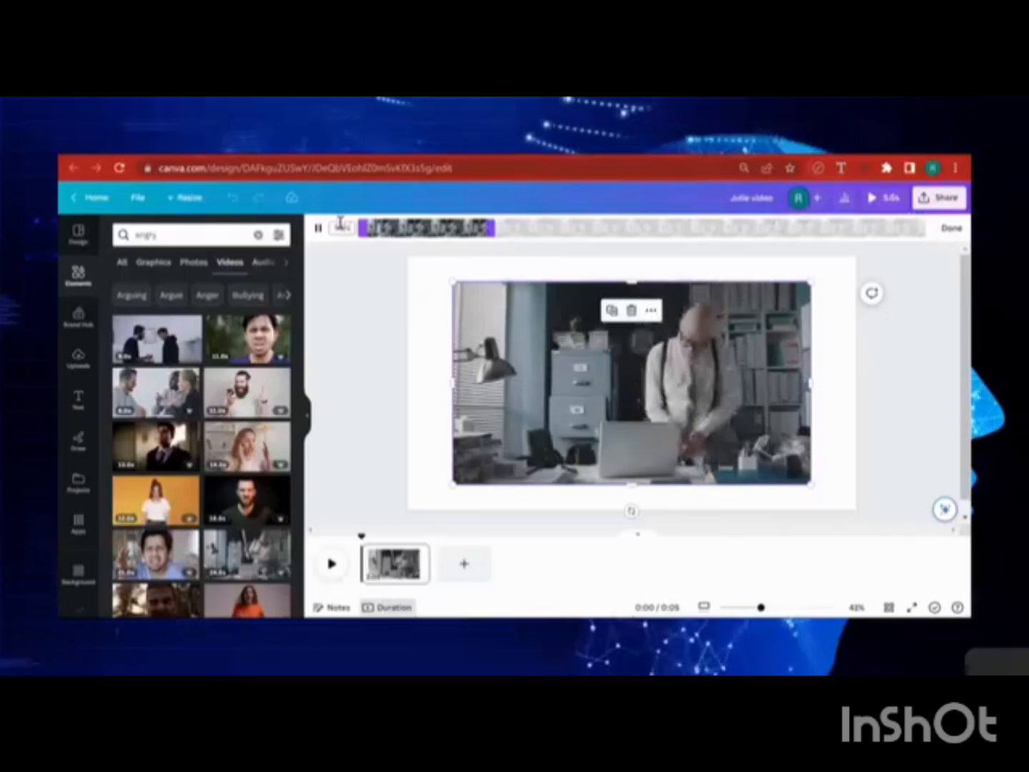
left_click(779, 246)
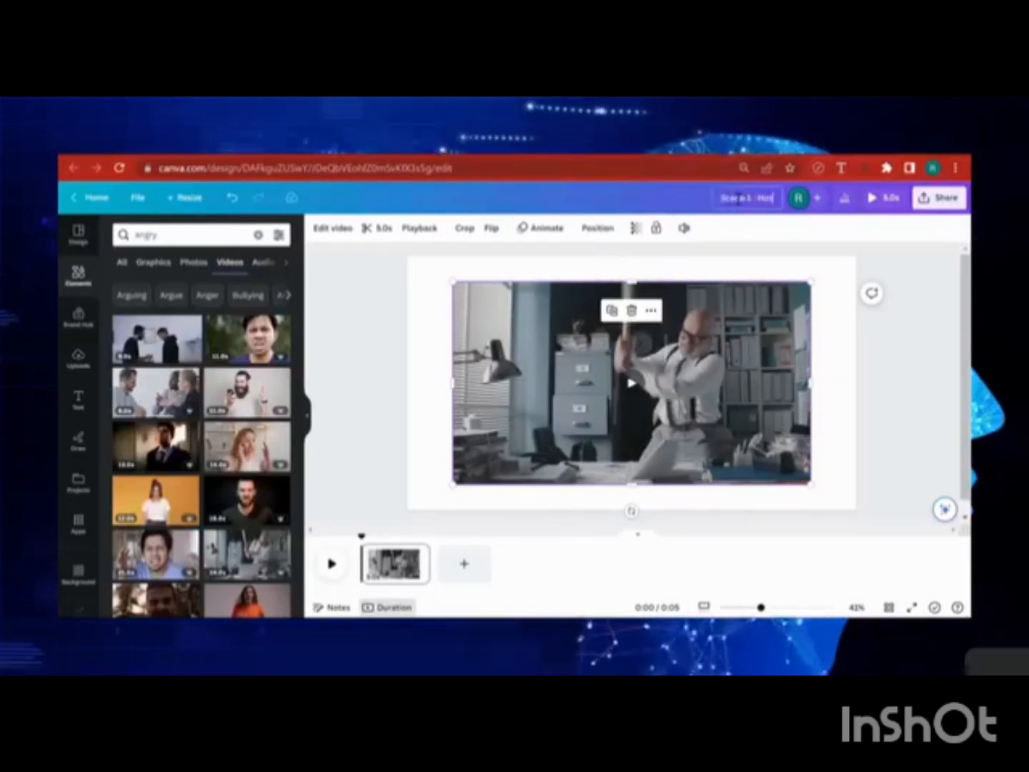
type("er promo video")
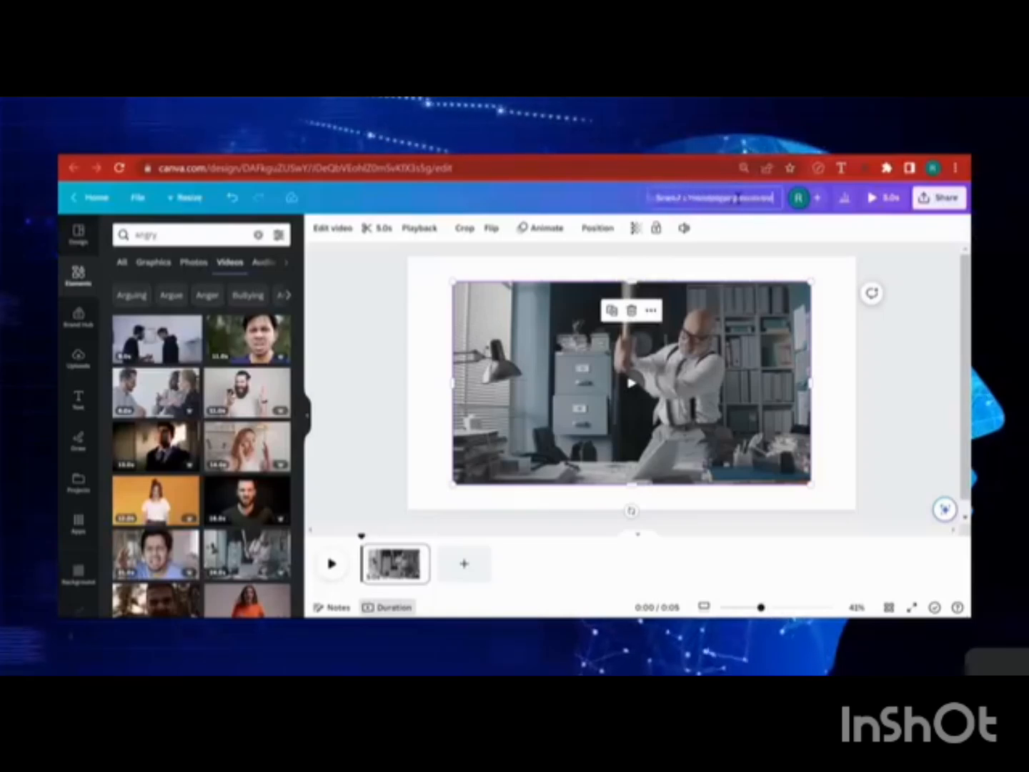
- Mute the office clip and set it as the page background
right_click(762, 350)
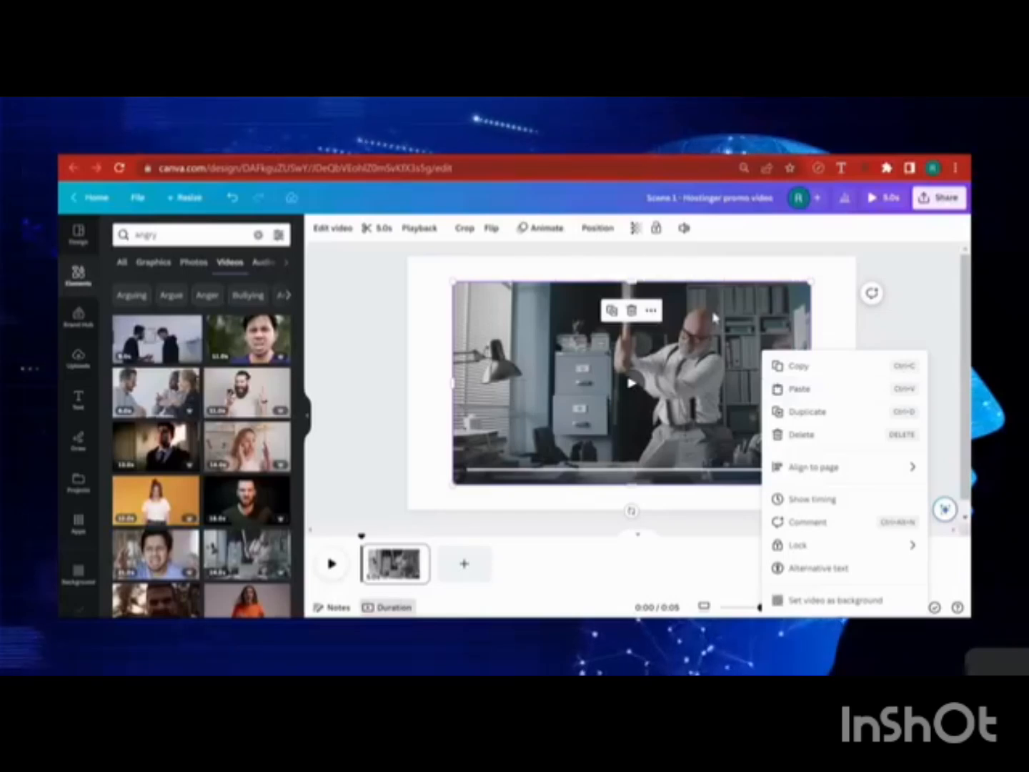
left_click(683, 227)
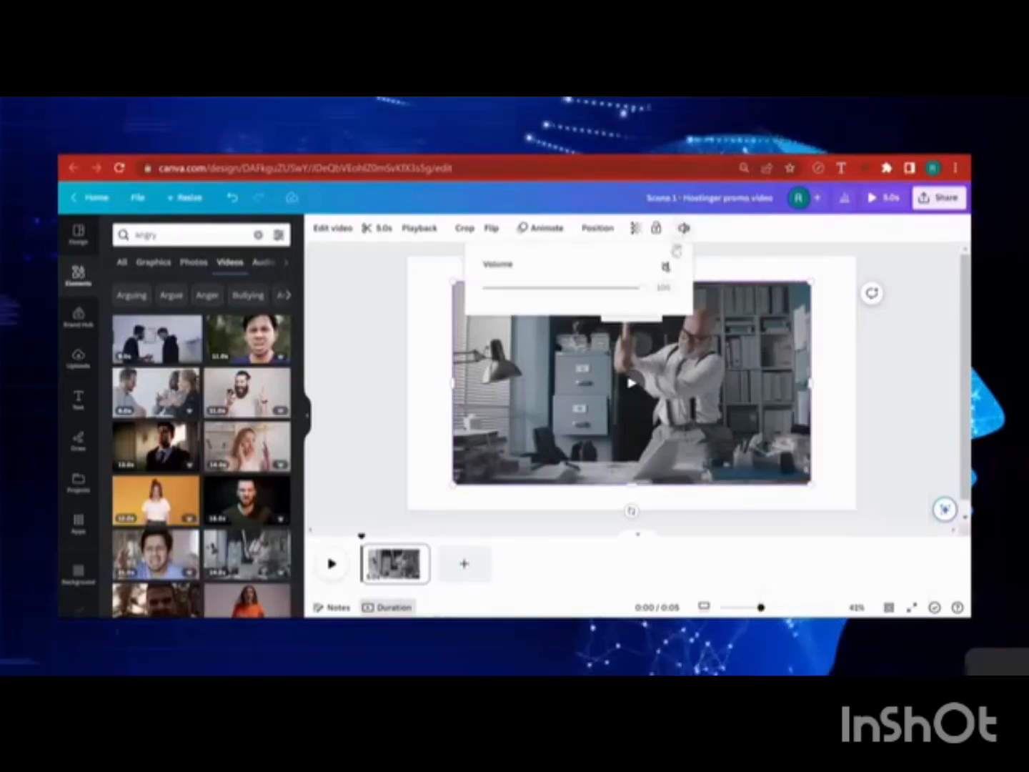
left_click(666, 267)
right_click(771, 354)
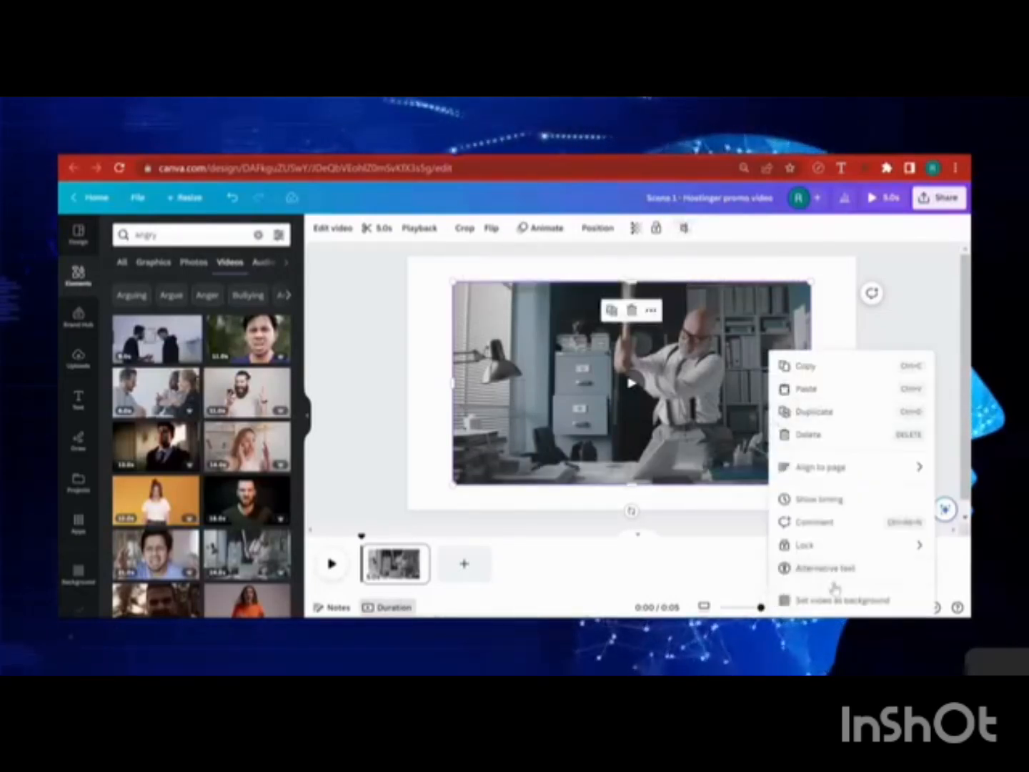
left_click(847, 600)
- Download the design as an MP4 video at the highest quality setting
left_click(930, 207)
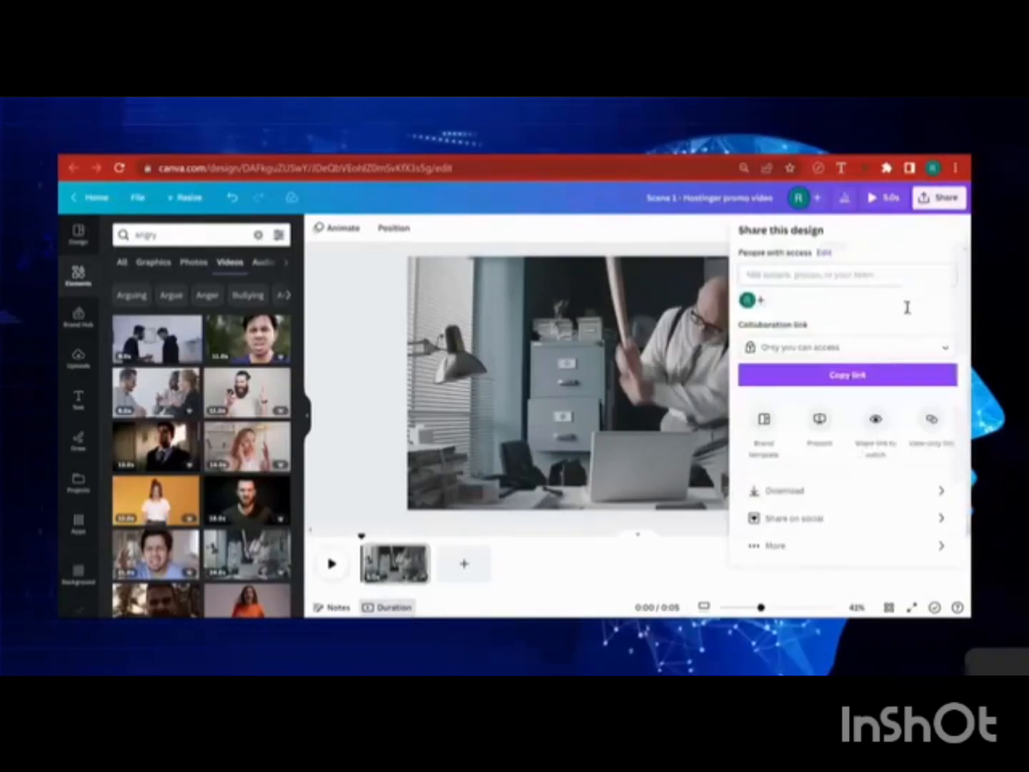
left_click(802, 489)
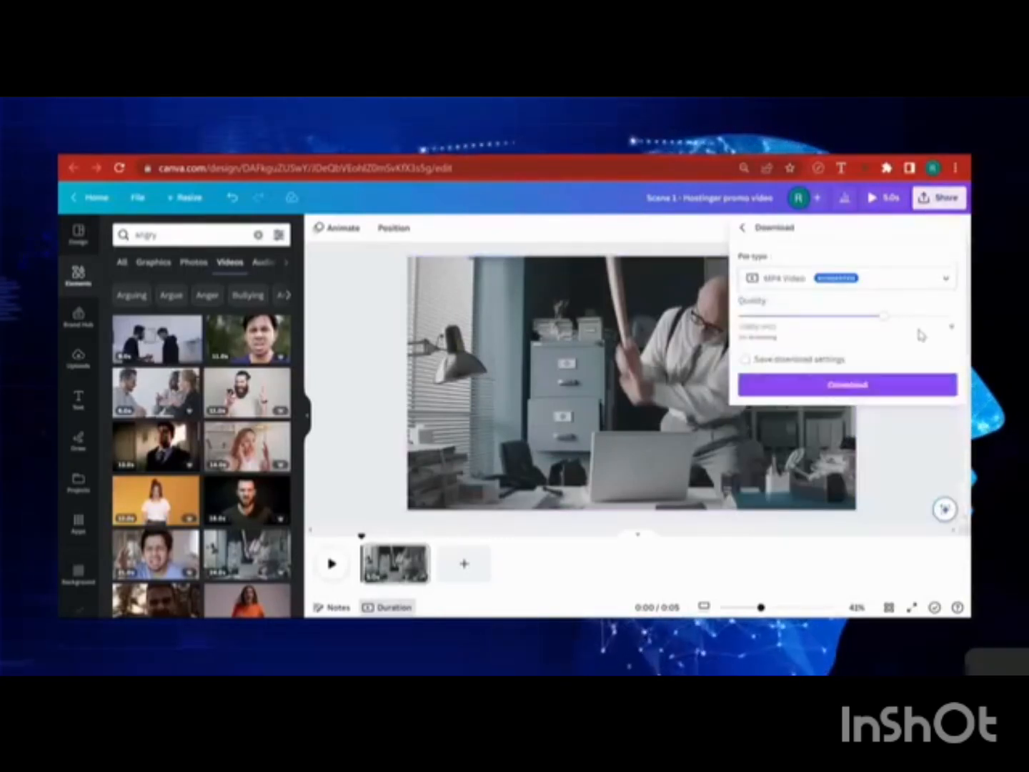
left_click_drag(924, 320, 954, 316)
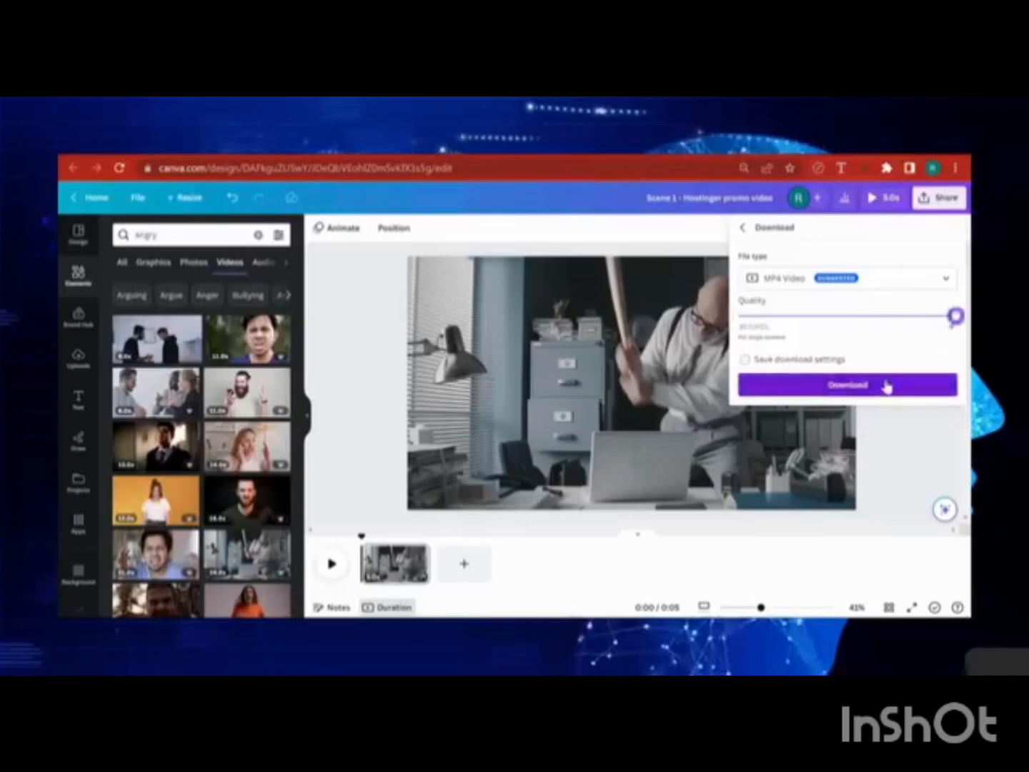
left_click(886, 385)
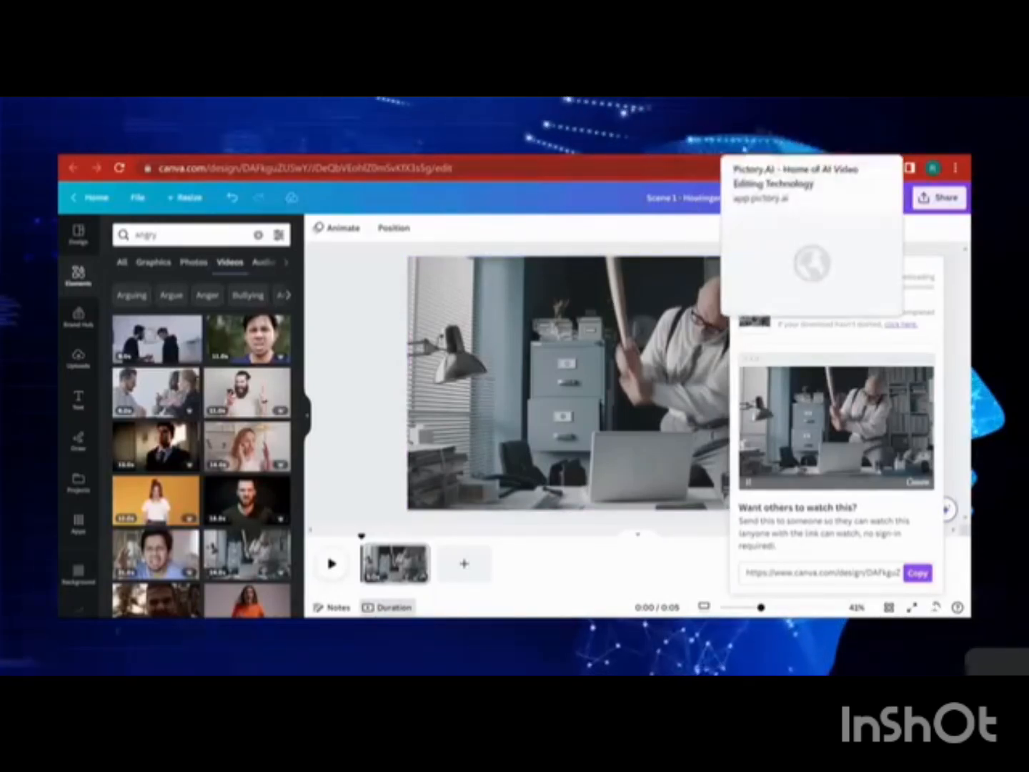
- Switch to Pictory and show the personal uploads among the visuals for the first scene
left_click(759, 153)
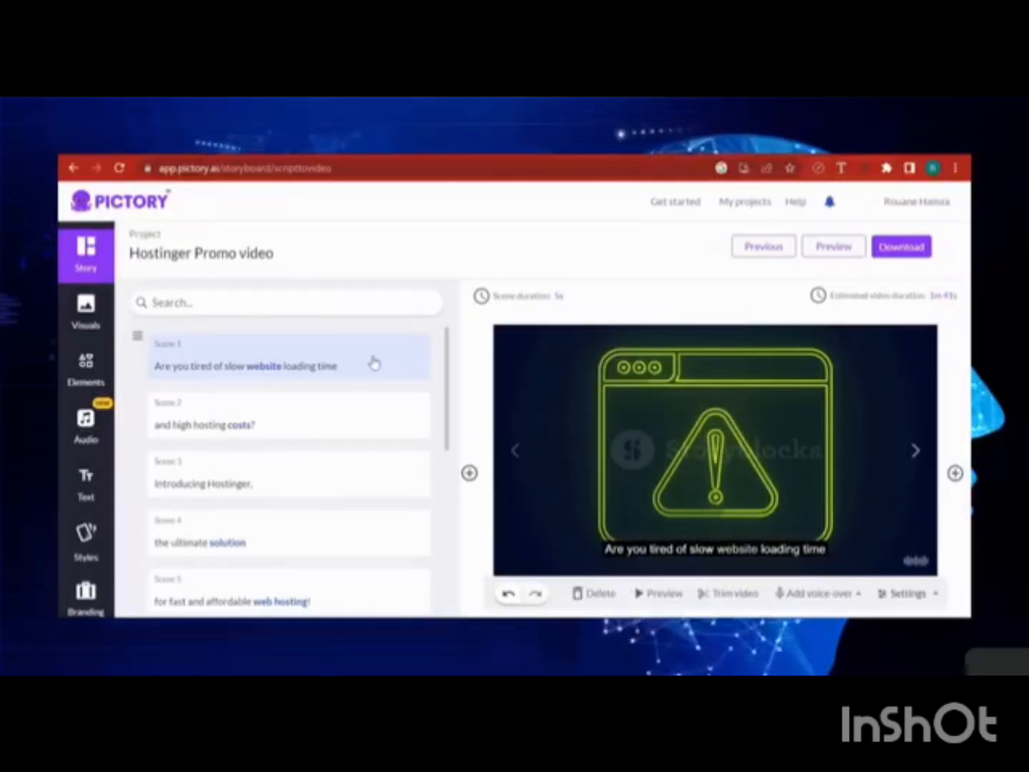
left_click(97, 330)
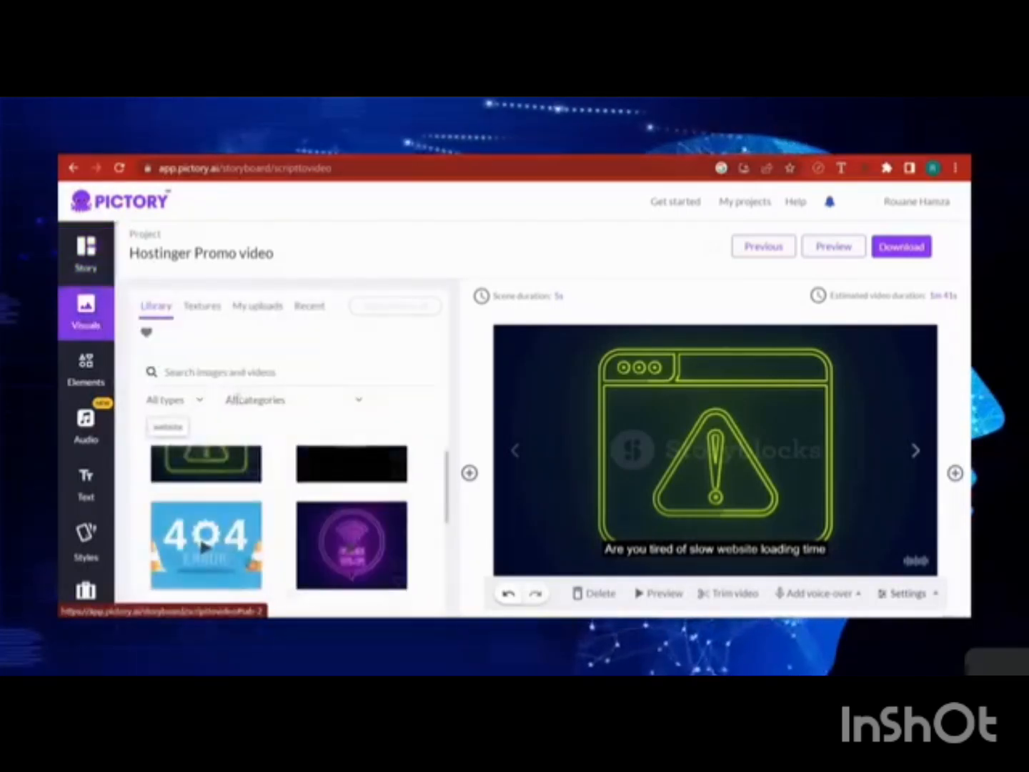
left_click(272, 315)
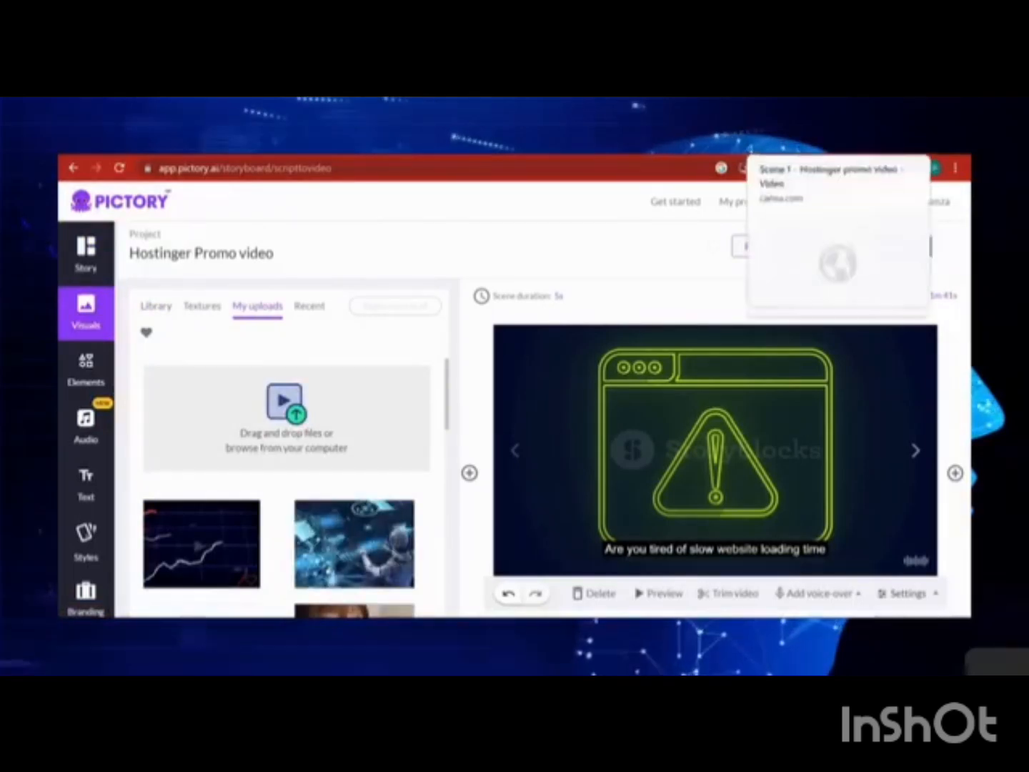
- Check the MP4 download in Canva, return to Pictory's personal uploads and dismiss the browser's download bar
key("ctrl+Tab")
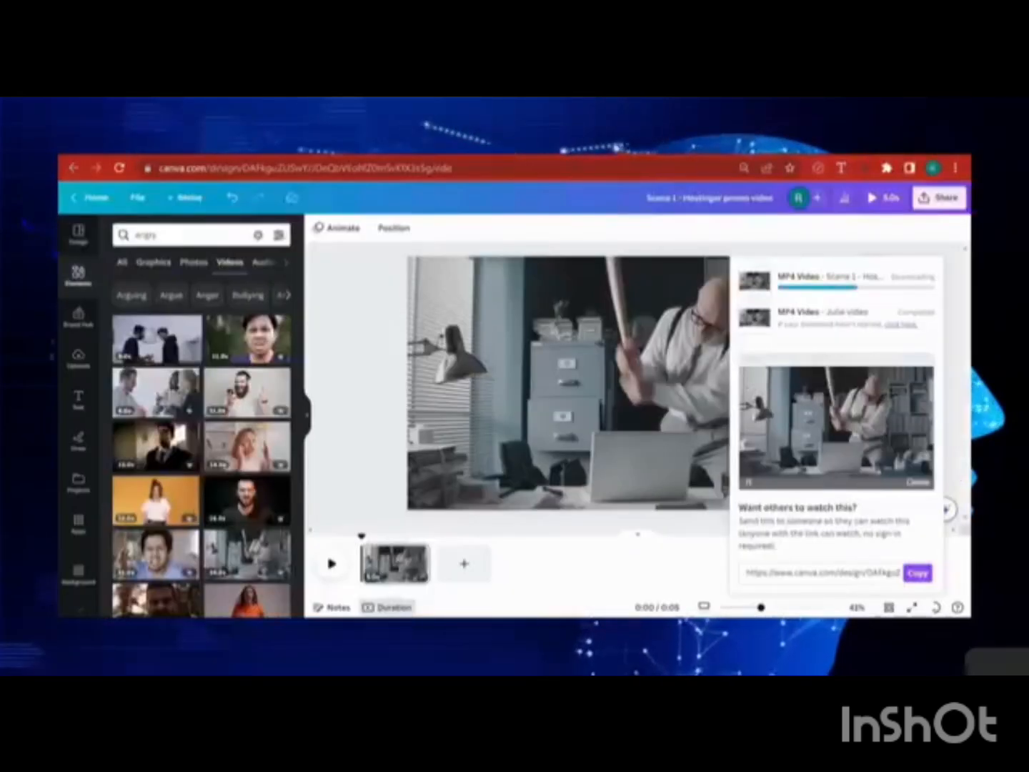
key("ctrl+shift+Tab")
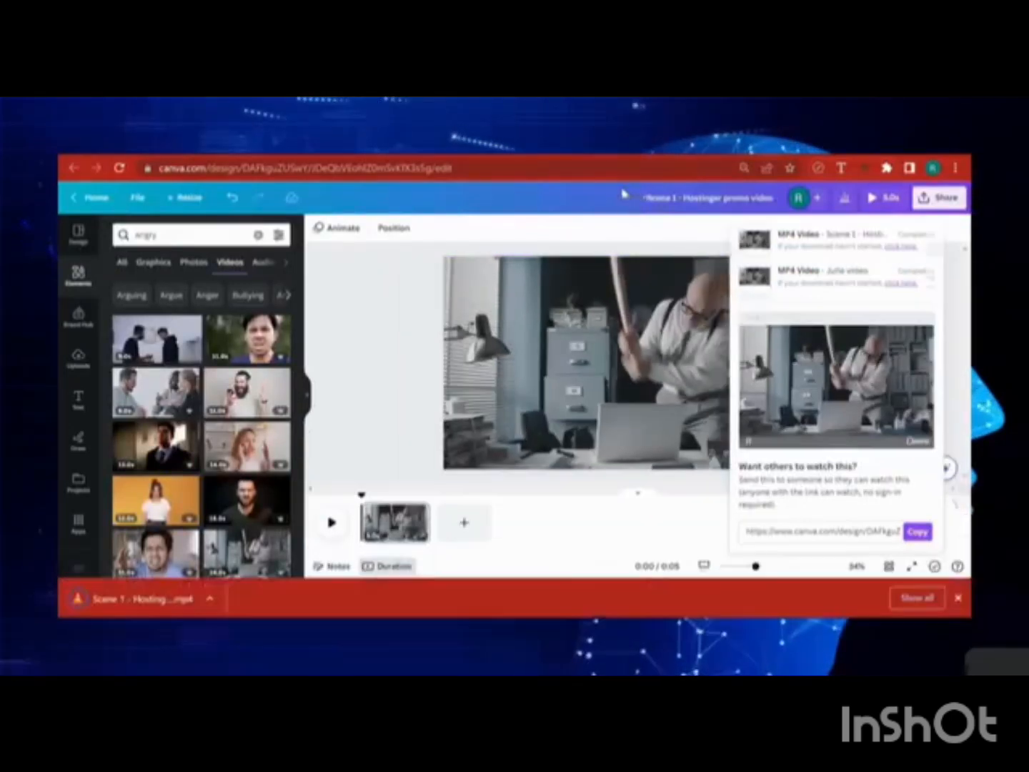
left_click(742, 146)
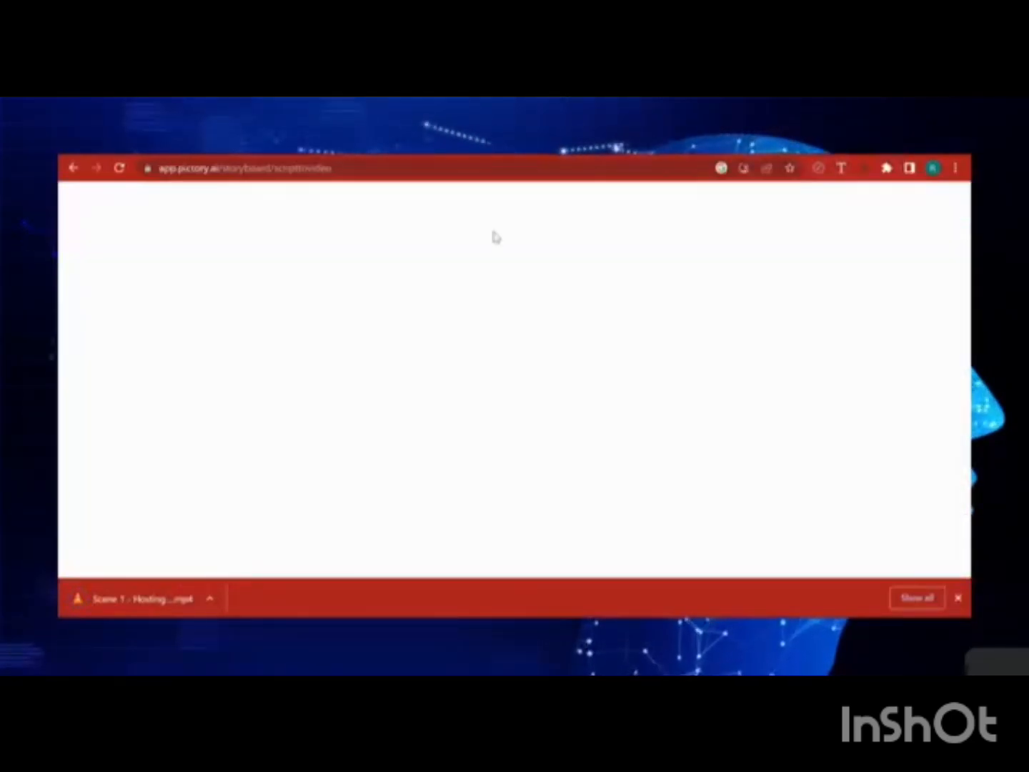
left_click(956, 597)
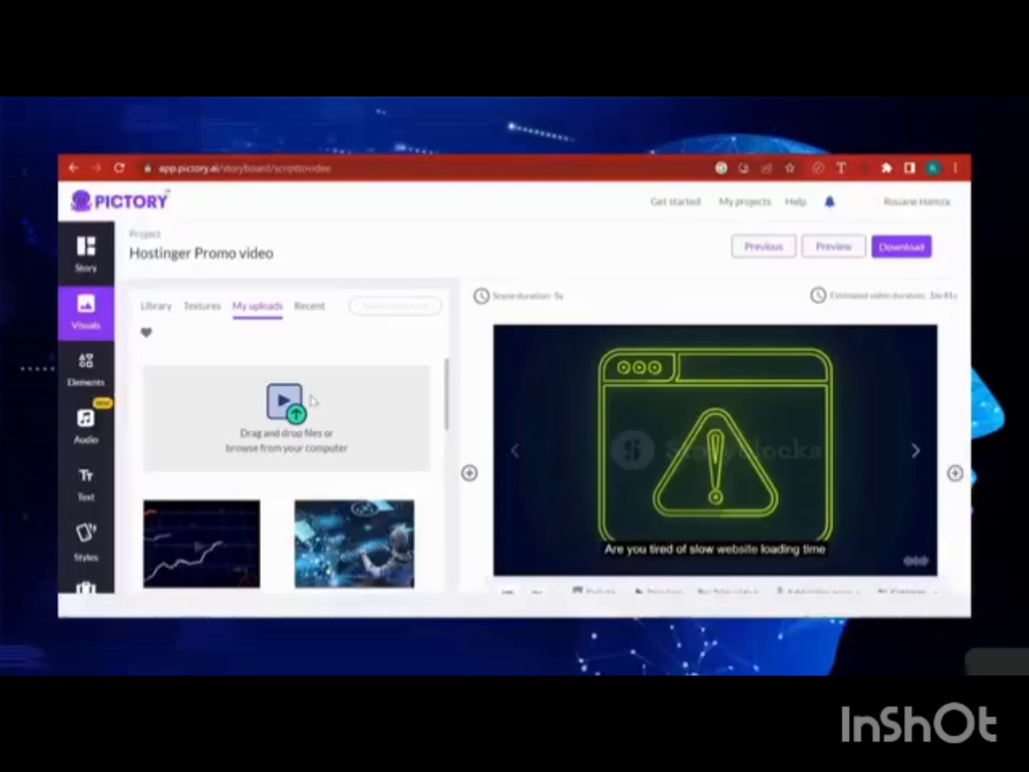
- Upload the downloaded office clip from the Téléchargements folder to the personal uploads, save it and use it as the first scene's visual
left_click(261, 427)
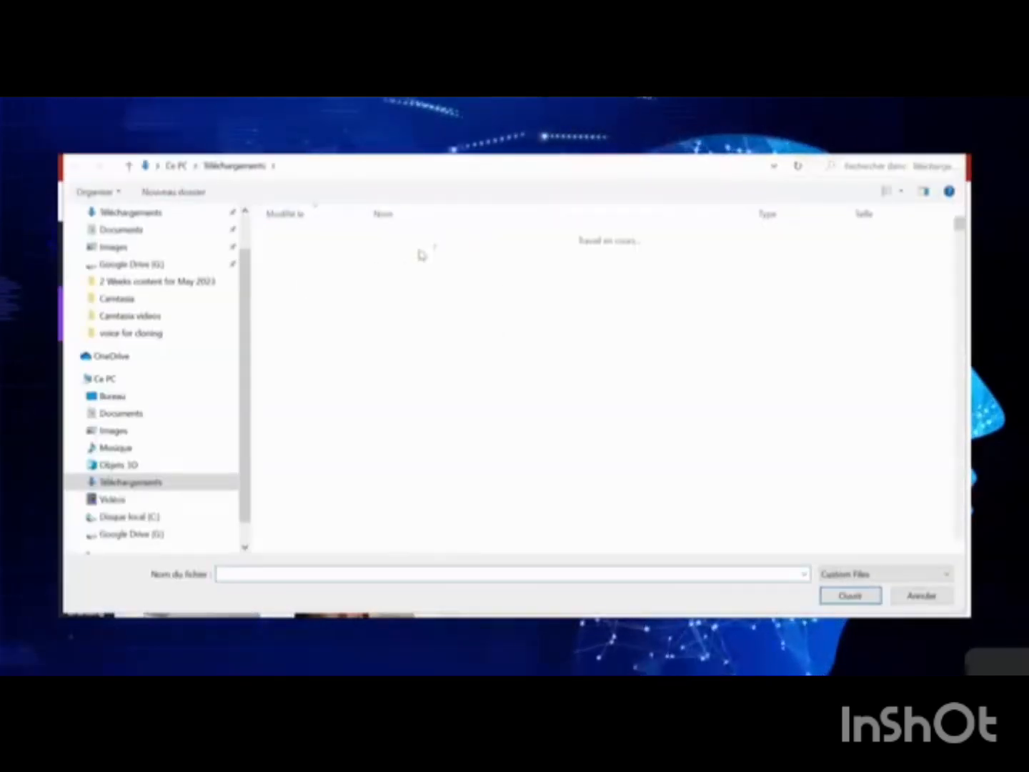
double_click(418, 255)
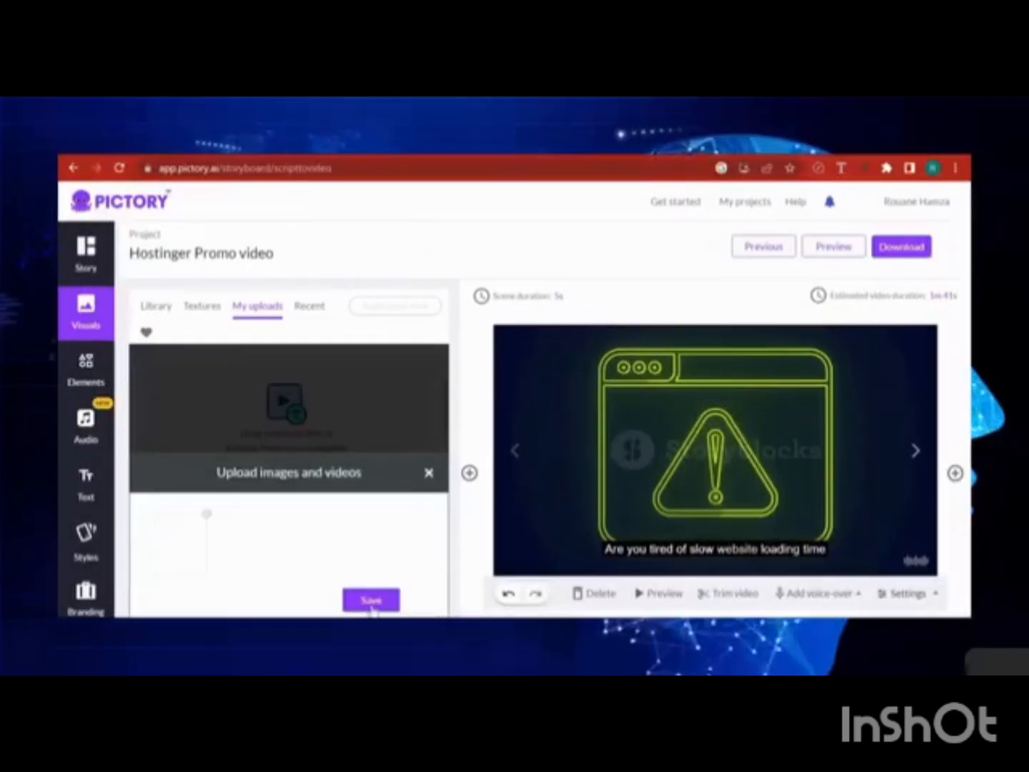
left_click(371, 604)
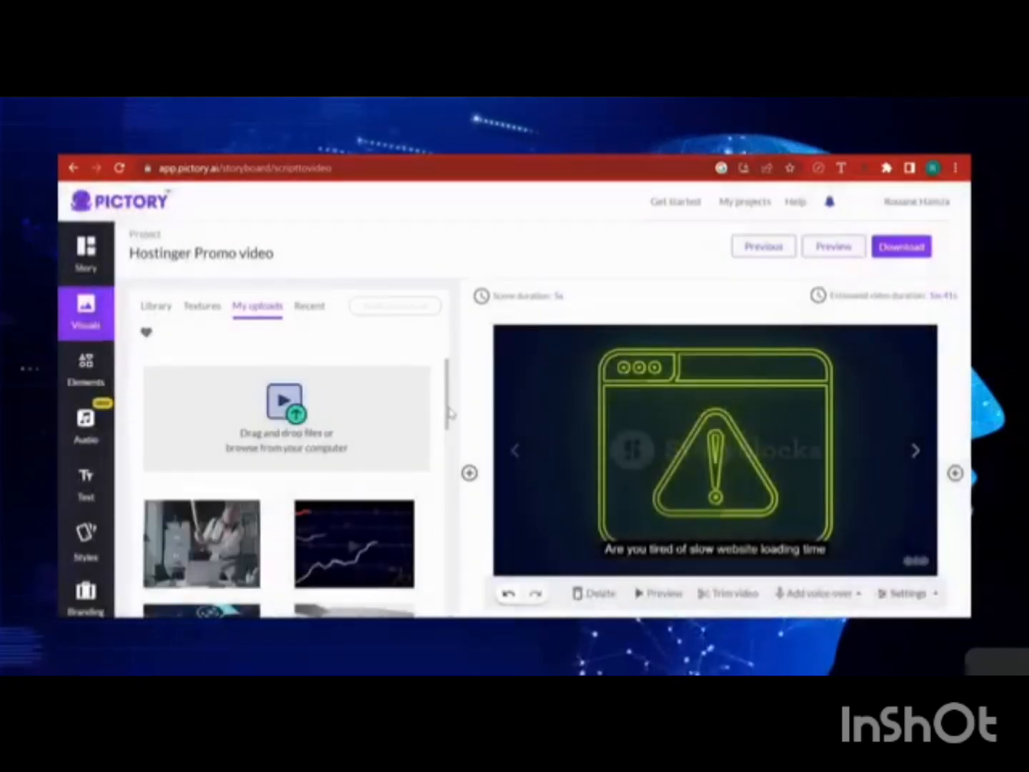
scroll(451, 413, "down", 3)
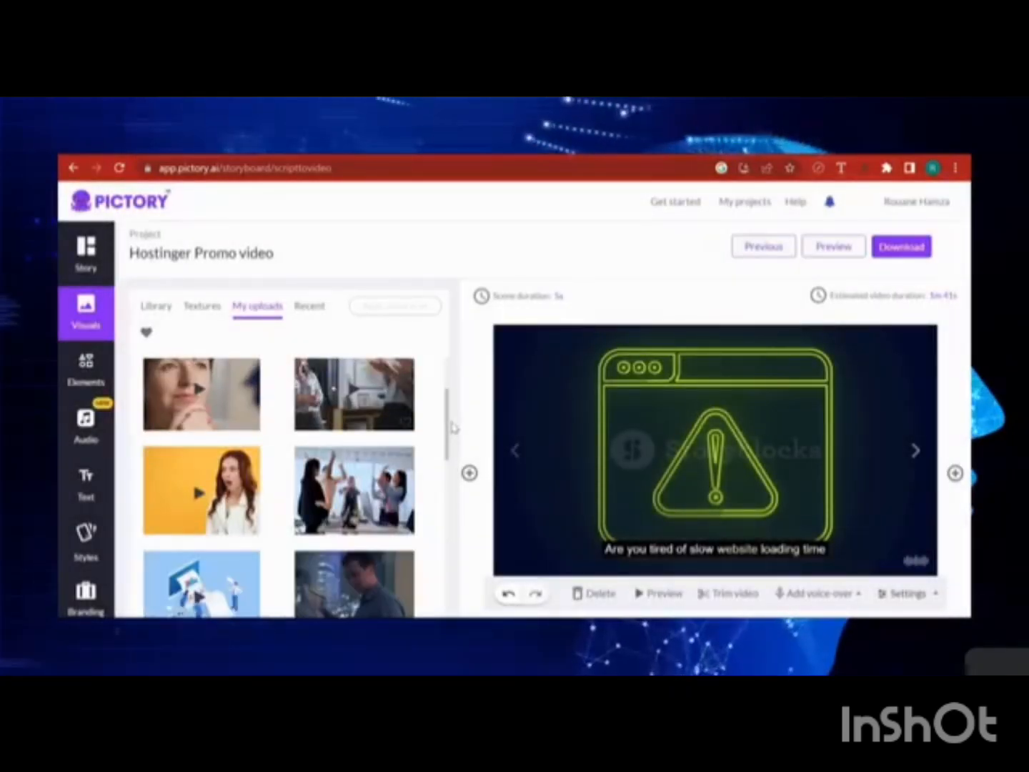
scroll(450, 408, "up", 3)
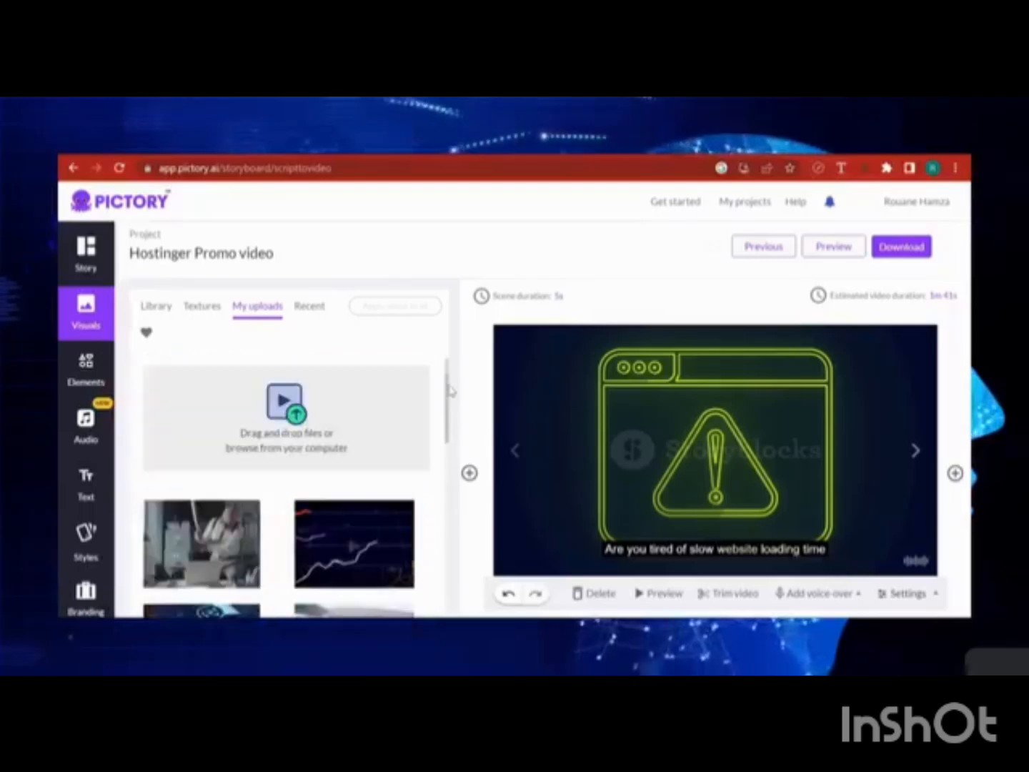
scroll(448, 401, "down", 2)
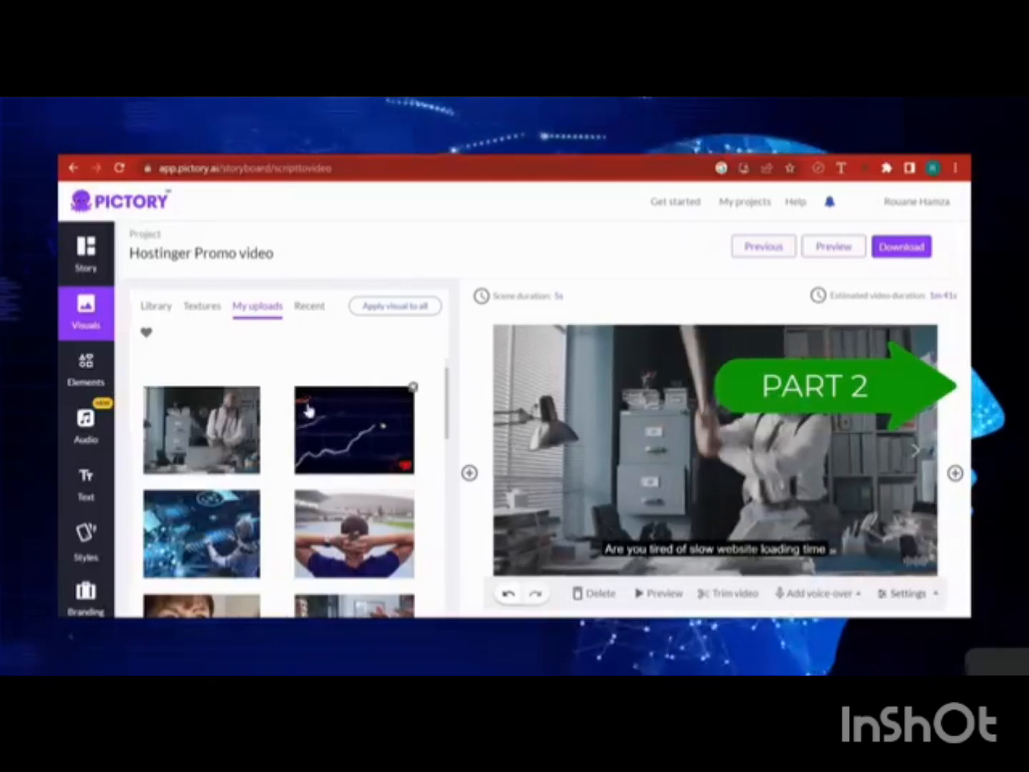
- Look through the emojis and GIFs offered as elements for the first scene
left_click(70, 379)
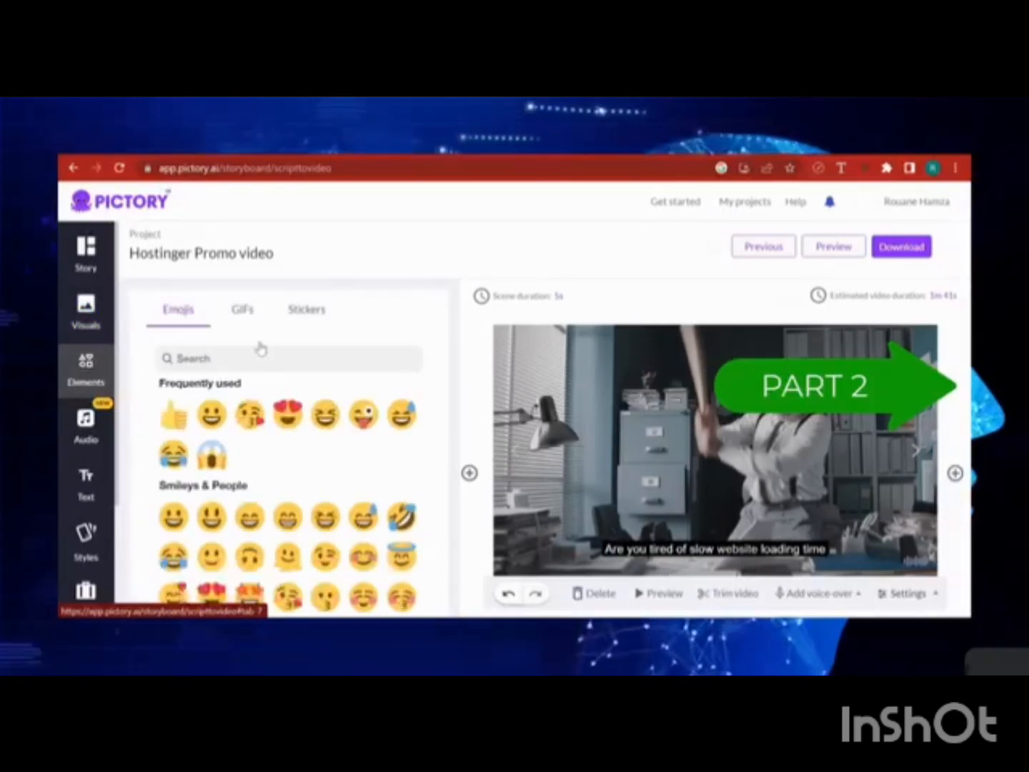
left_click(243, 310)
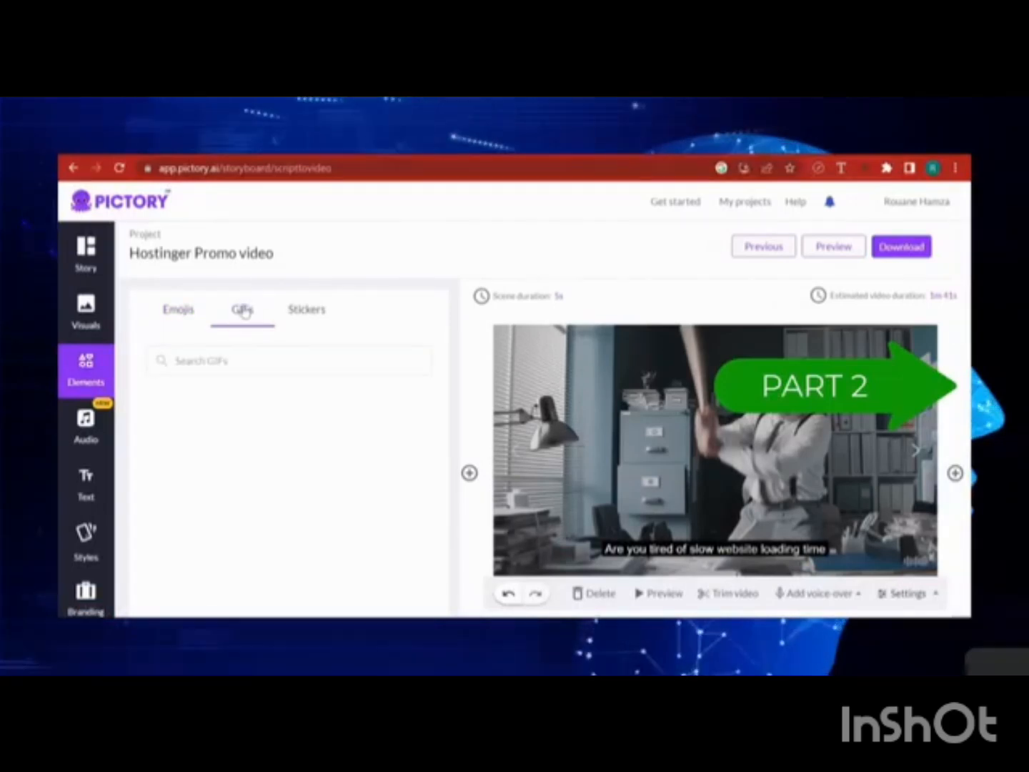